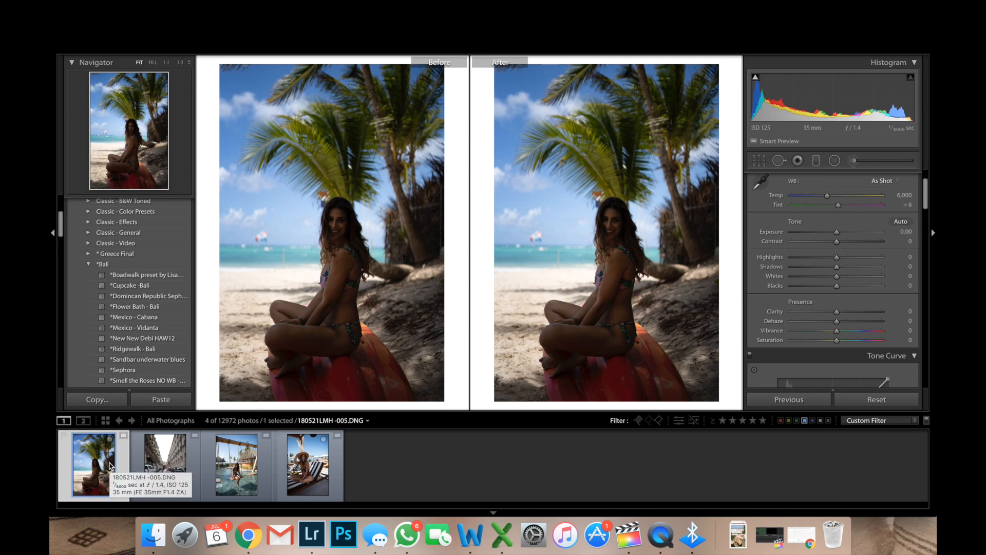
# Apply the Boadwalk preset to the beach photo, raise Blacks to +80 and warm the temperature to 6,283
pyautogui.click(168, 278)
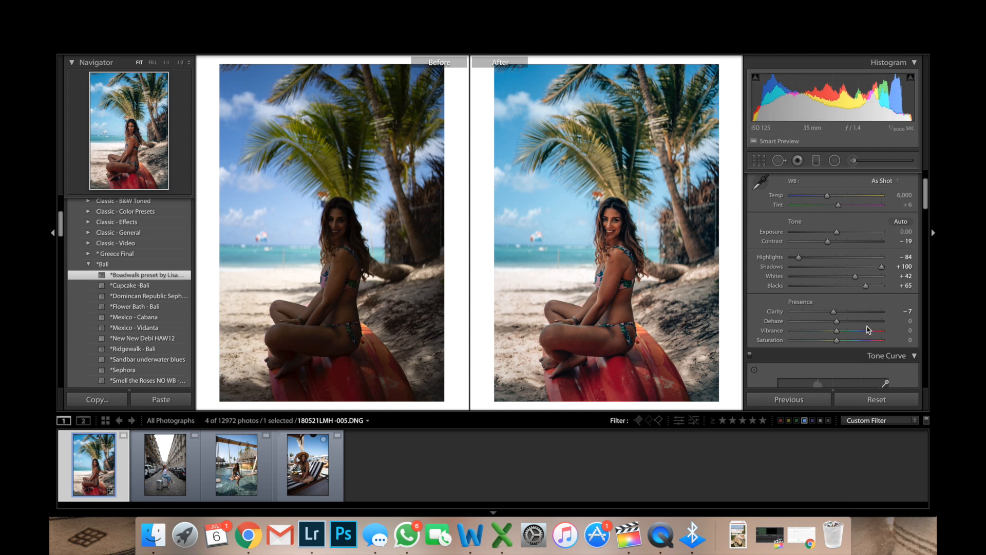
pyautogui.click(873, 286)
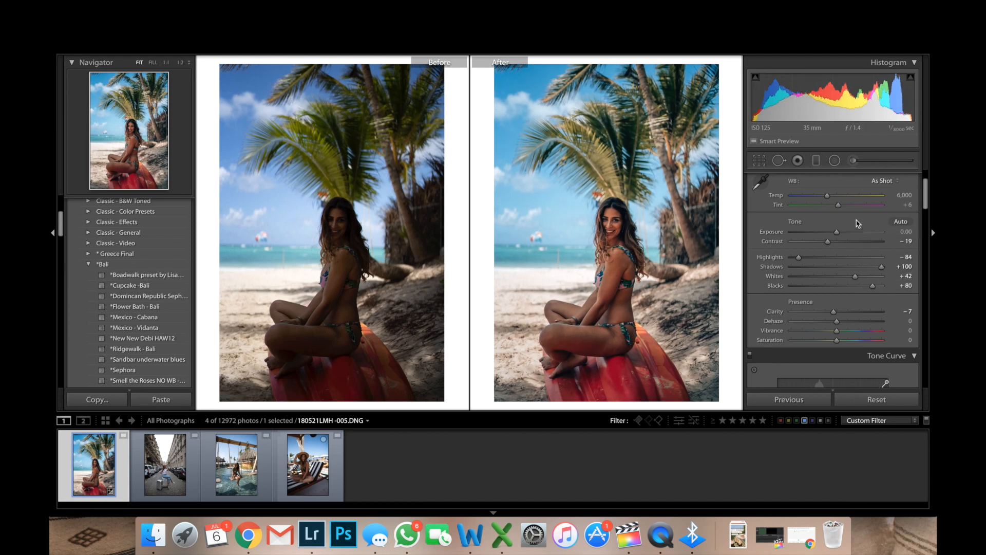
pyautogui.moveTo(828, 195); pyautogui.dragTo(830, 196)
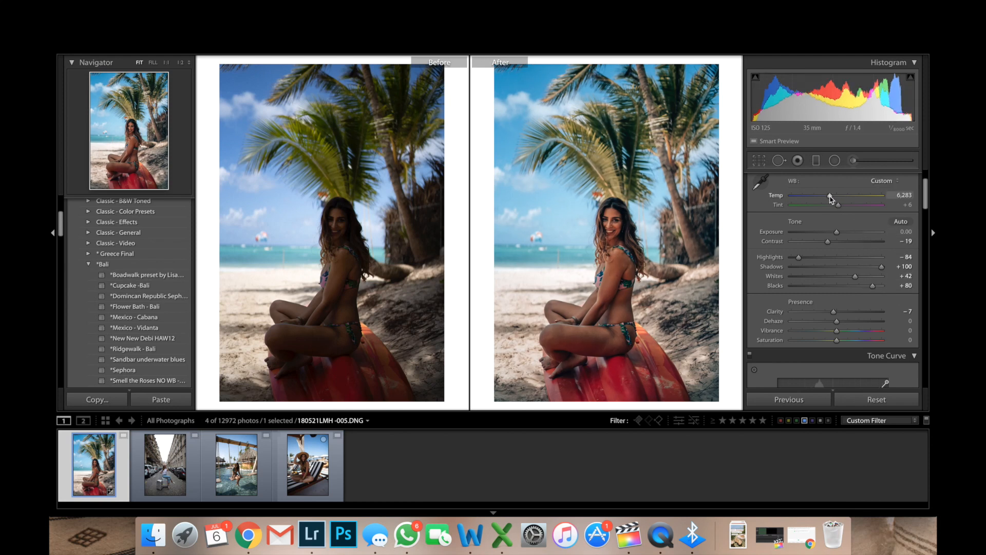
# Set the orange hue to -10 and luminance to -17, and slightly lower the orange saturation
pyautogui.scroll(-5, 836, 237)
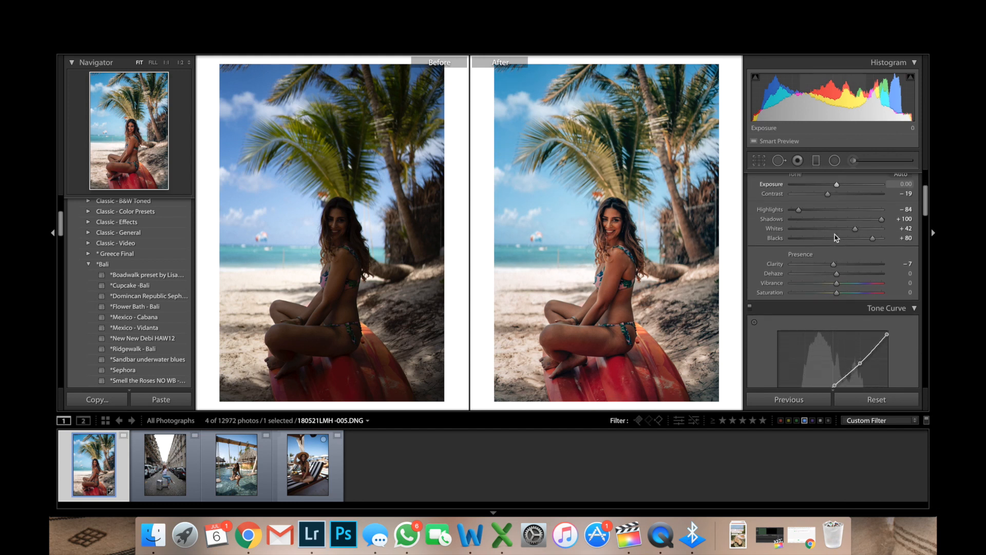
pyautogui.scroll(-9, 837, 237)
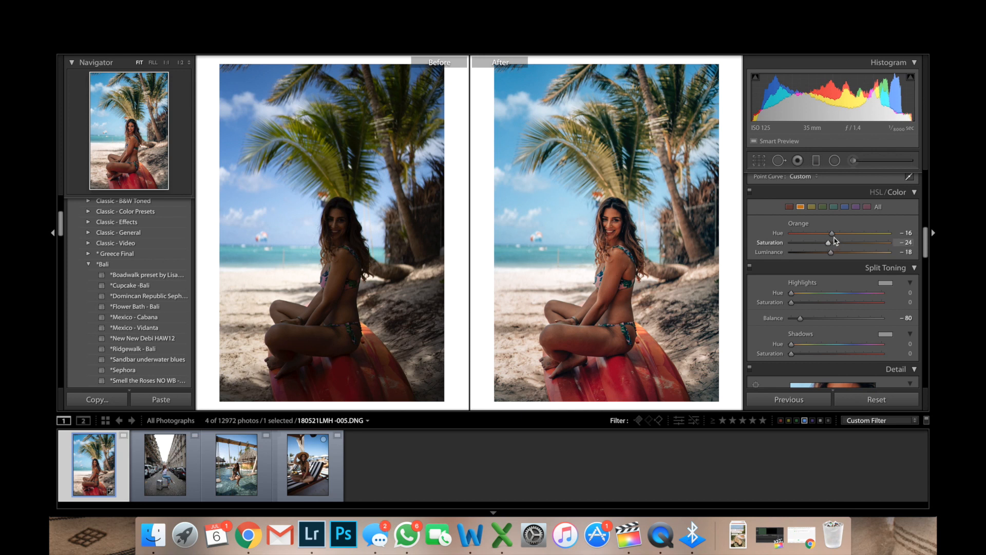
pyautogui.moveTo(835, 234); pyautogui.dragTo(836, 235)
pyautogui.moveTo(831, 252); pyautogui.dragTo(832, 253)
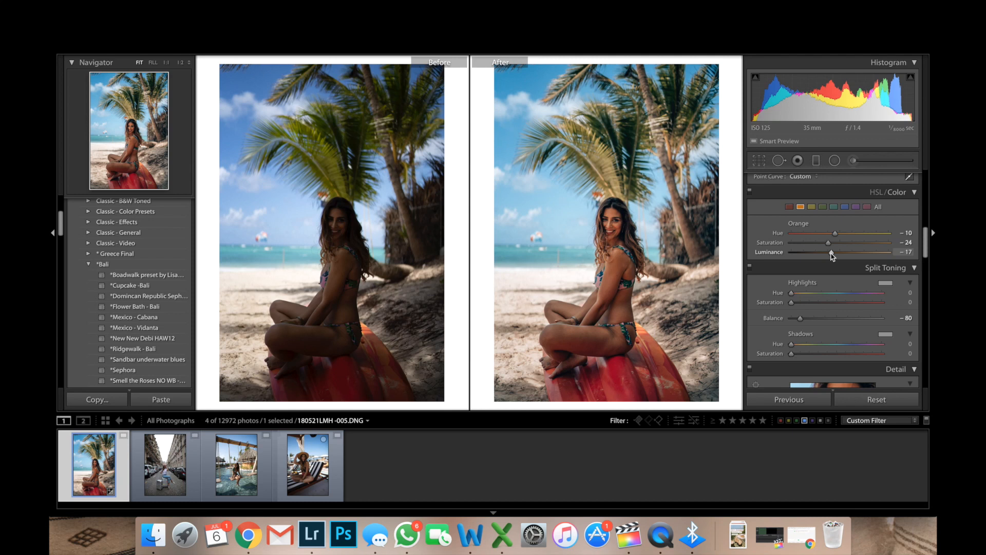
pyautogui.moveTo(829, 242); pyautogui.dragTo(825, 242)
# Set the red saturation to -35 and the red luminance to +5 in the colour adjustments
pyautogui.click(789, 207)
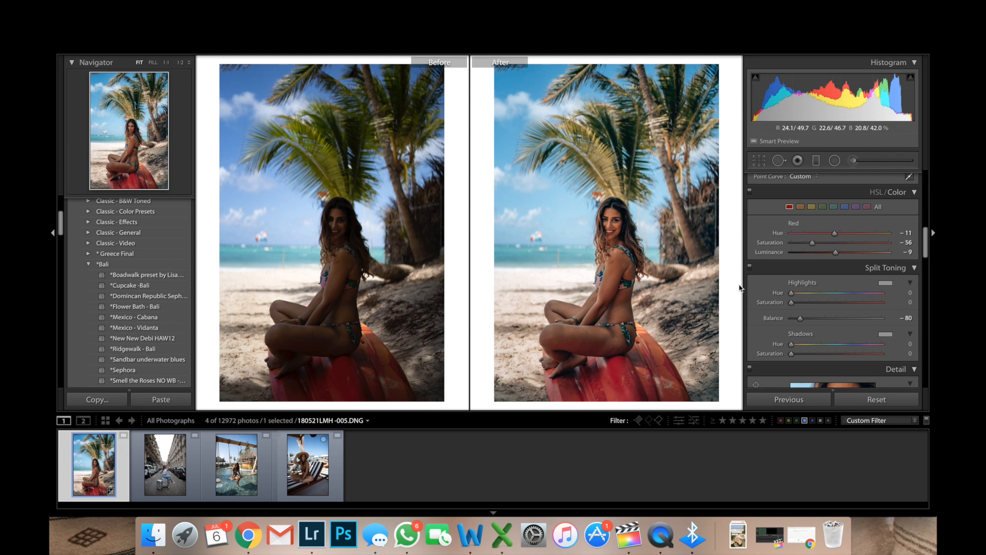
pyautogui.click(822, 243)
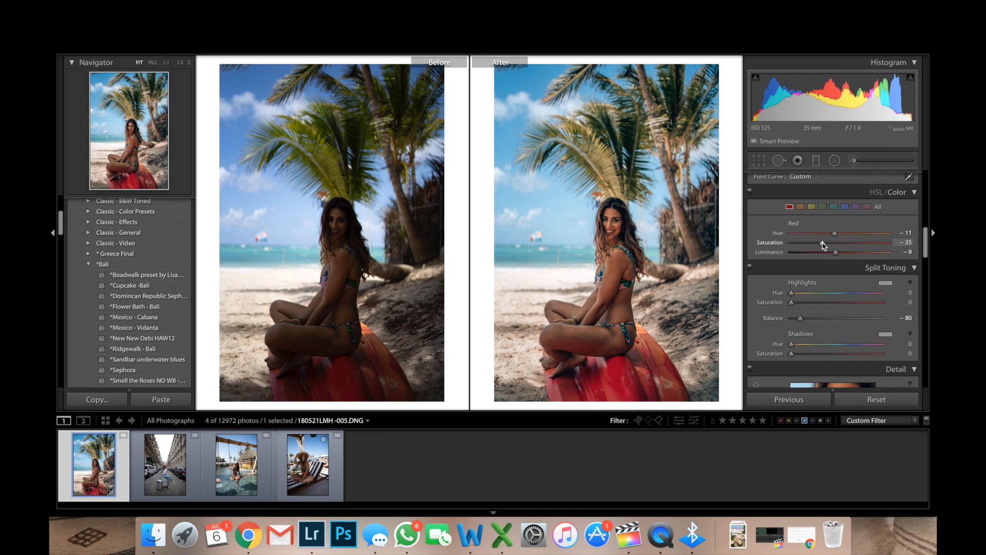
pyautogui.moveTo(835, 252); pyautogui.dragTo(843, 254)
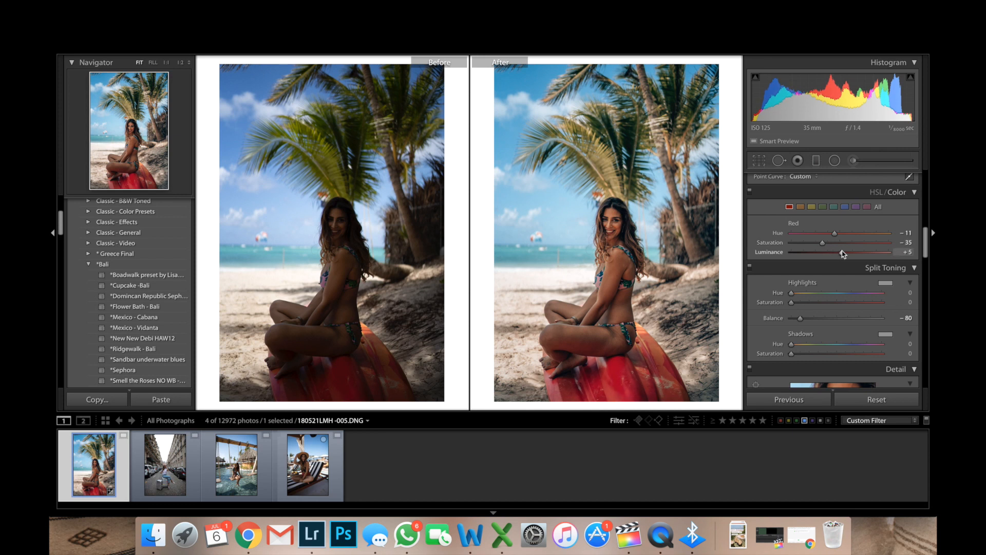
# Fine-tune the yellow hue of the beach photo and slightly raise its yellow saturation
pyautogui.click(812, 207)
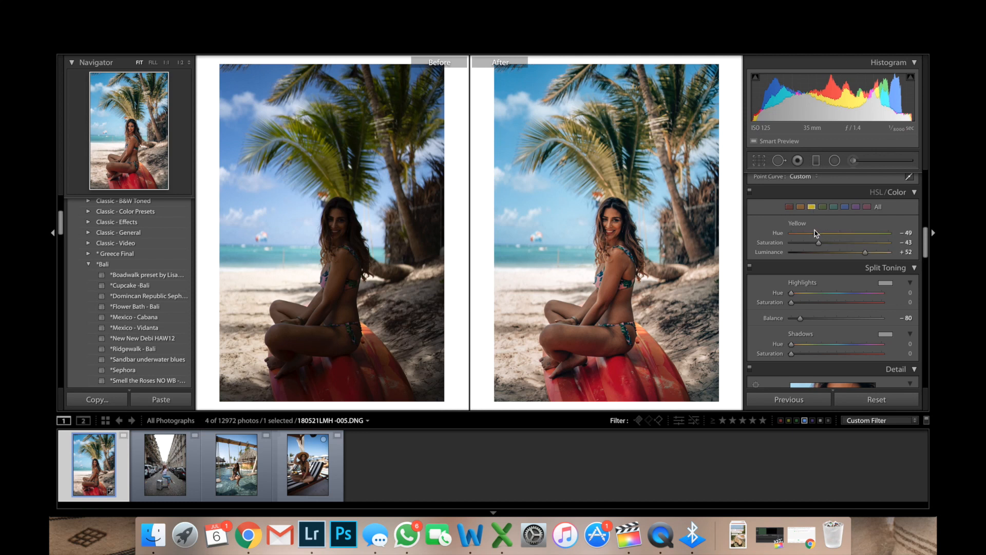
pyautogui.moveTo(816, 235); pyautogui.dragTo(824, 234)
pyautogui.moveTo(823, 235); pyautogui.dragTo(815, 234)
pyautogui.moveTo(819, 244); pyautogui.dragTo(822, 246)
# Set the blue hue to +8 and the blue luminance to +6 for the sky
pyautogui.click(846, 207)
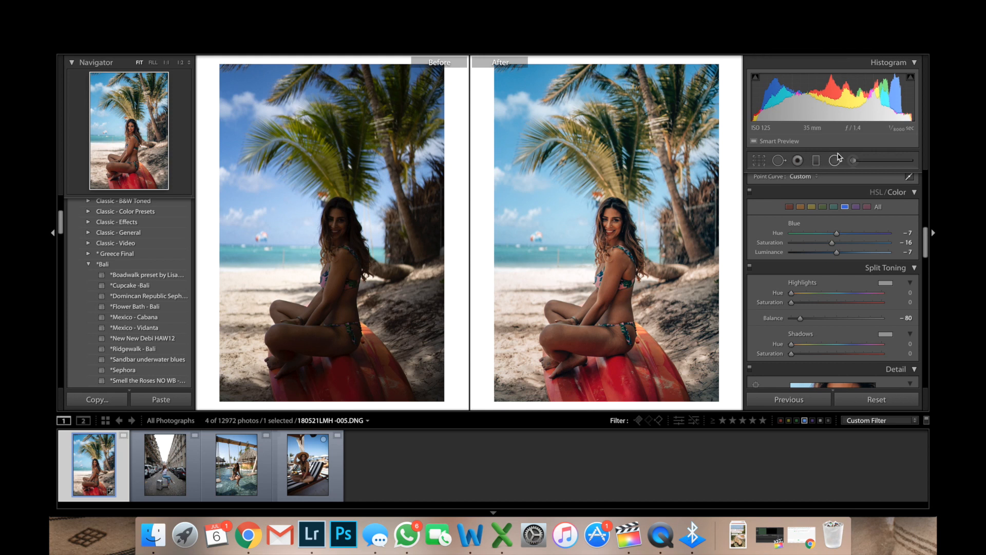
pyautogui.click(847, 233)
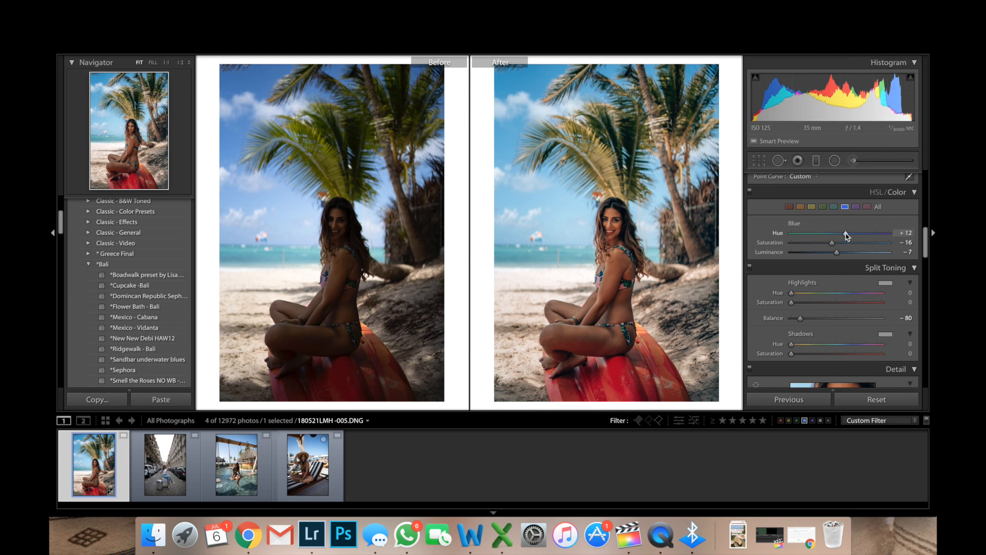
pyautogui.moveTo(847, 235); pyautogui.dragTo(841, 256)
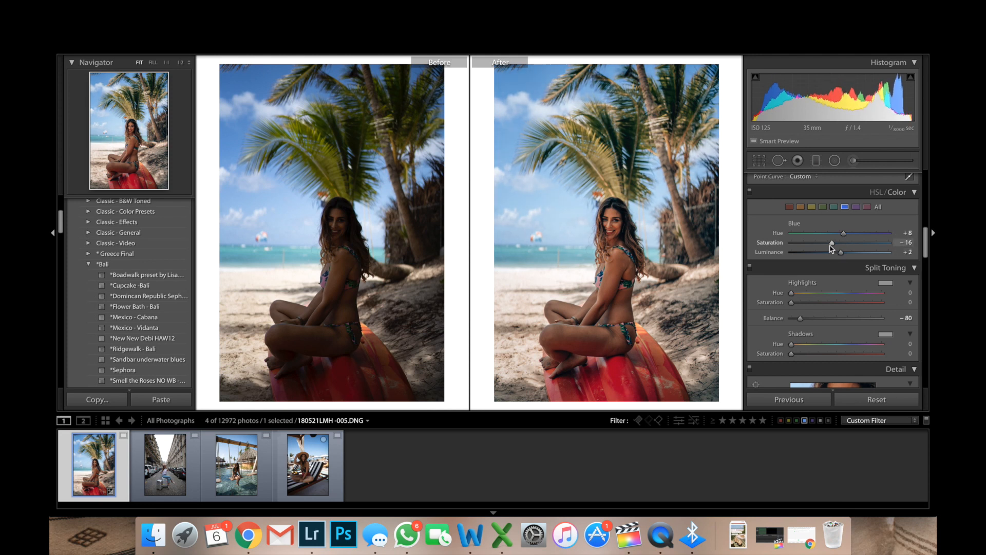
pyautogui.moveTo(841, 253); pyautogui.dragTo(844, 254)
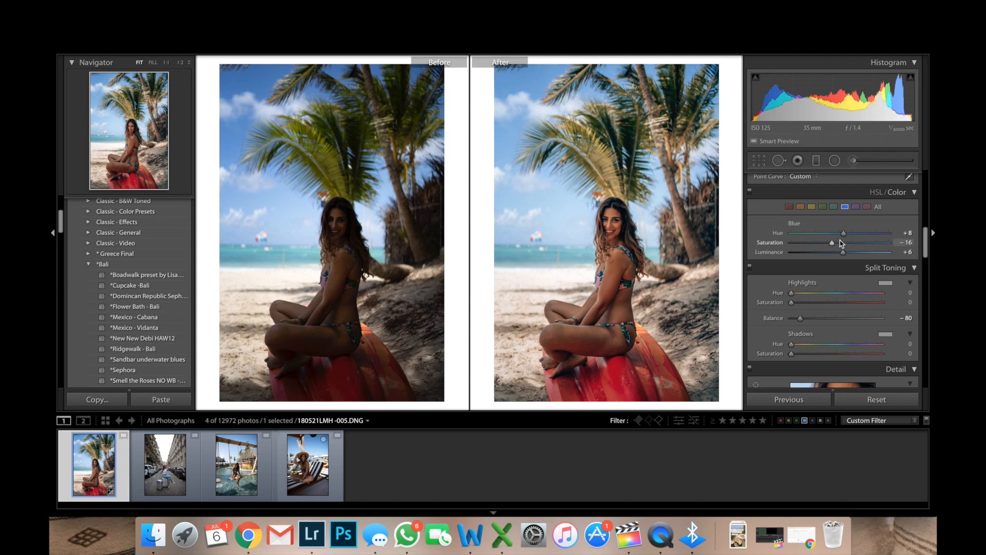
# Raise the aqua saturation to +12 to strengthen the colour of the sea
pyautogui.click(834, 207)
pyautogui.moveTo(825, 246); pyautogui.dragTo(845, 247)
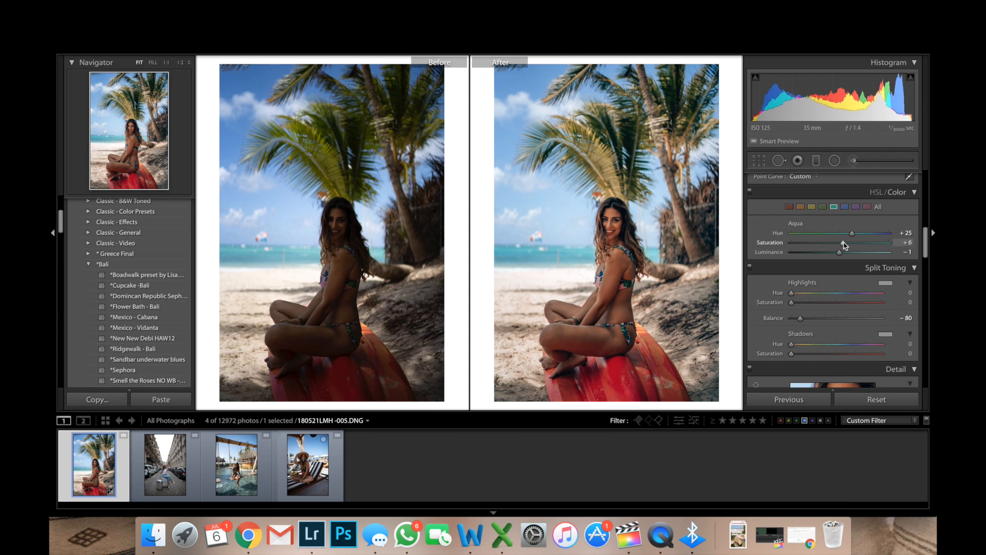
pyautogui.moveTo(845, 246); pyautogui.dragTo(848, 246)
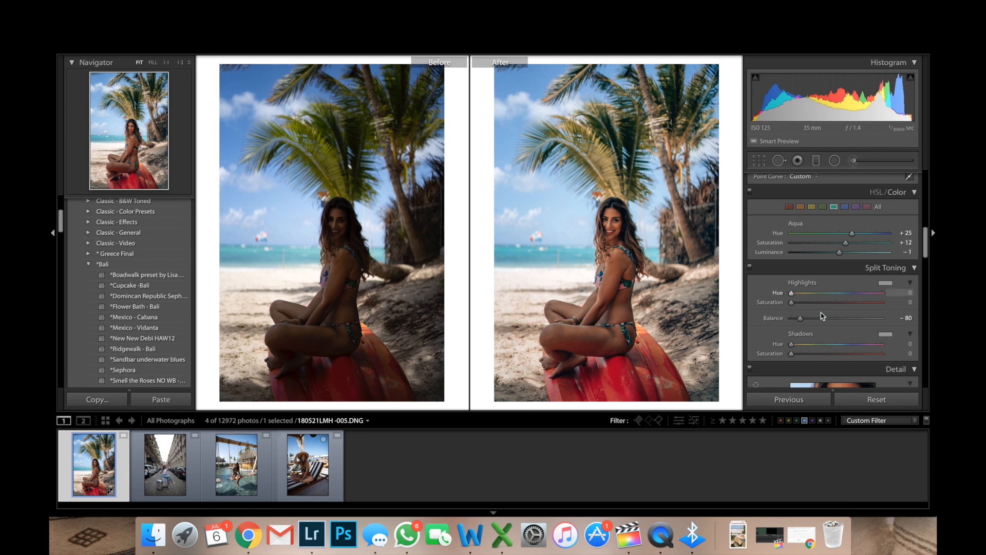
# Crop the beach photo to the 4 x 5 / 8 x 10 aspect ratio and reposition it within the frame
pyautogui.click(759, 161)
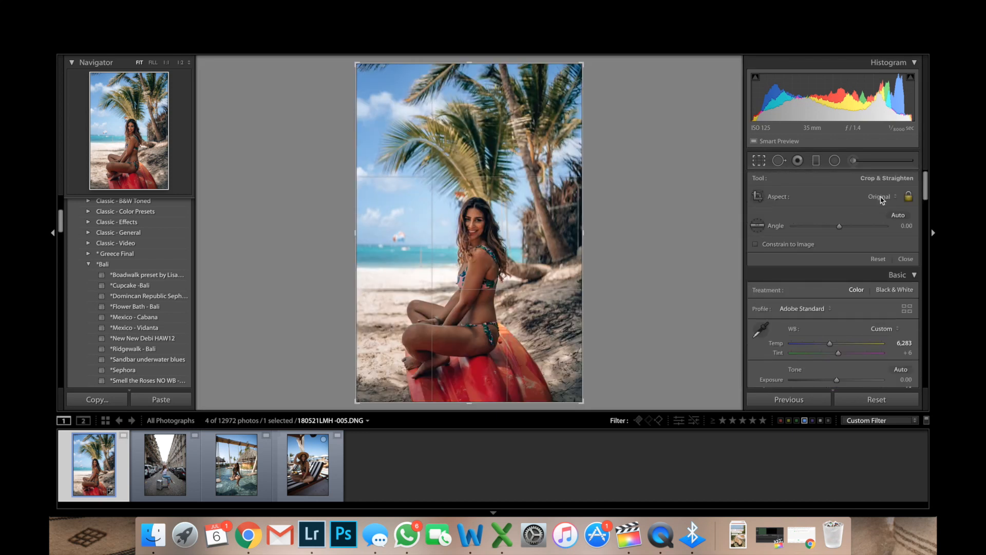
pyautogui.click(882, 198)
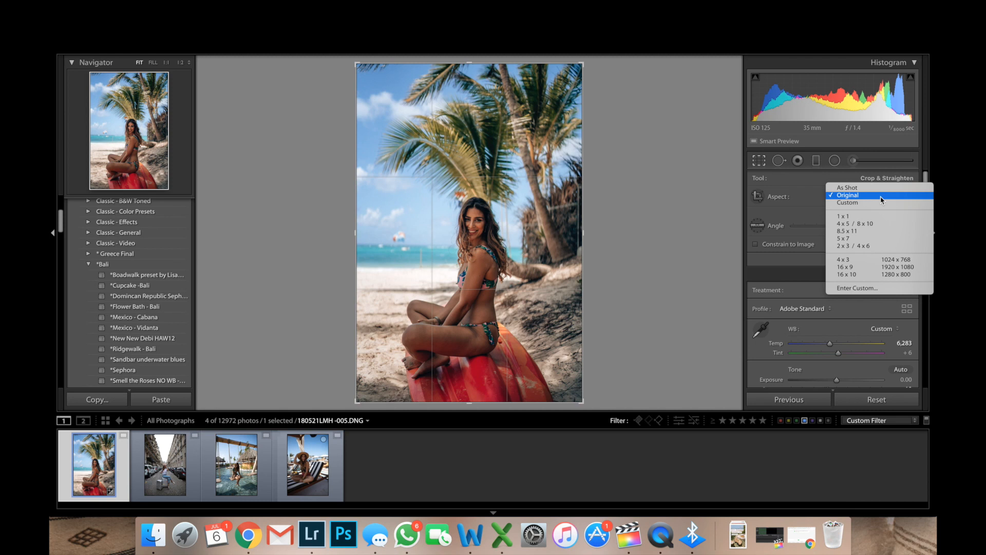
pyautogui.click(865, 227)
pyautogui.moveTo(501, 288); pyautogui.dragTo(502, 281)
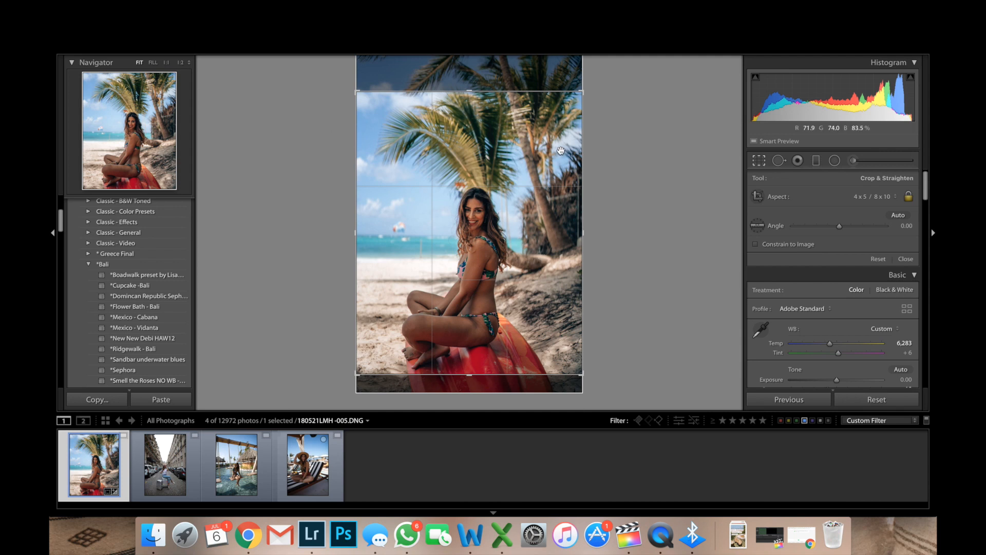
pyautogui.press('Return')
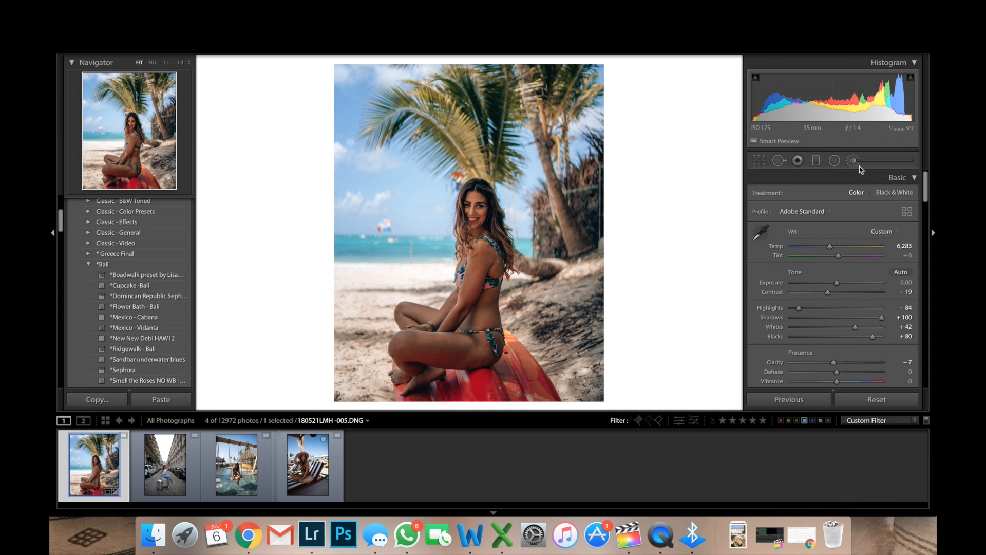
# Look at the Adjustment Brush settings, close them and compare the beach photo before and after side by side
pyautogui.click(854, 161)
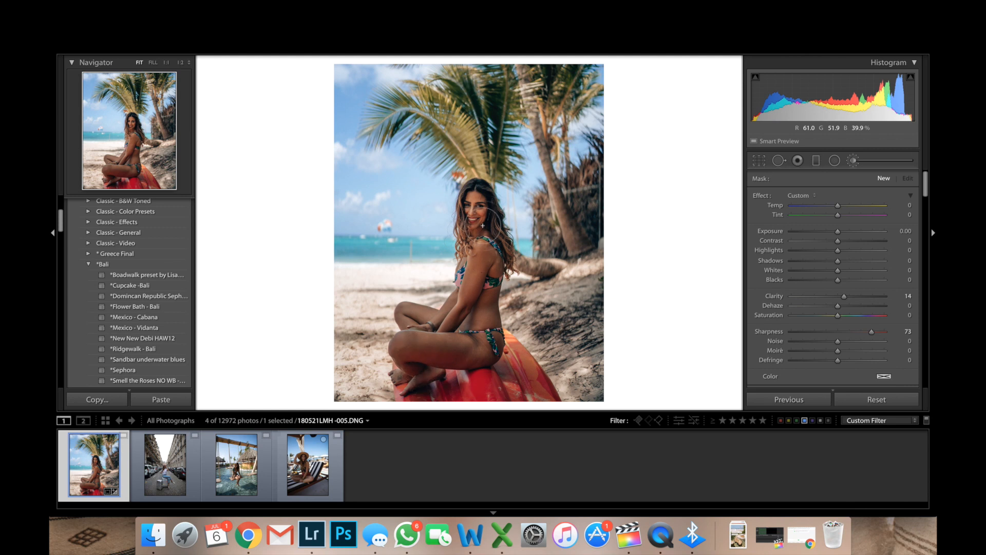
pyautogui.press('k')
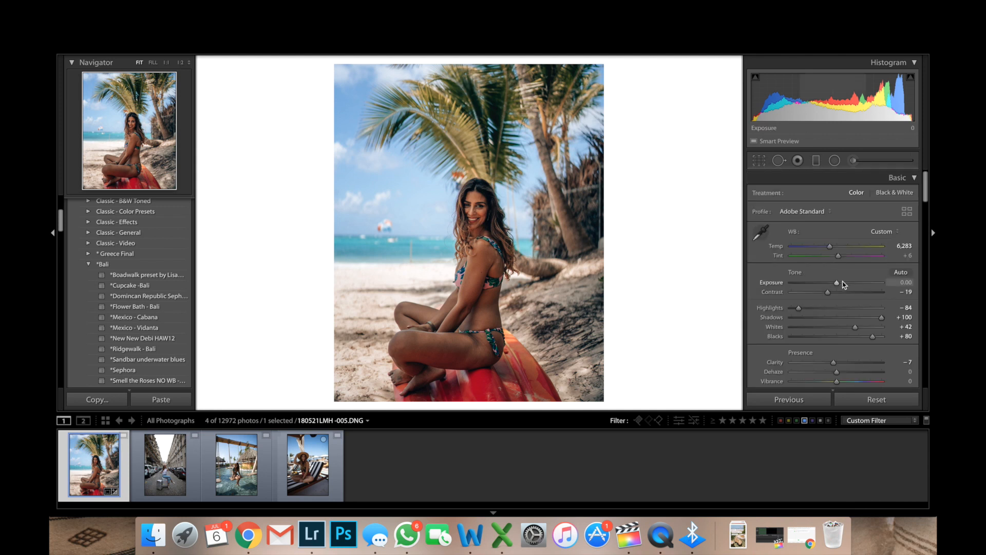
pyautogui.press('y')
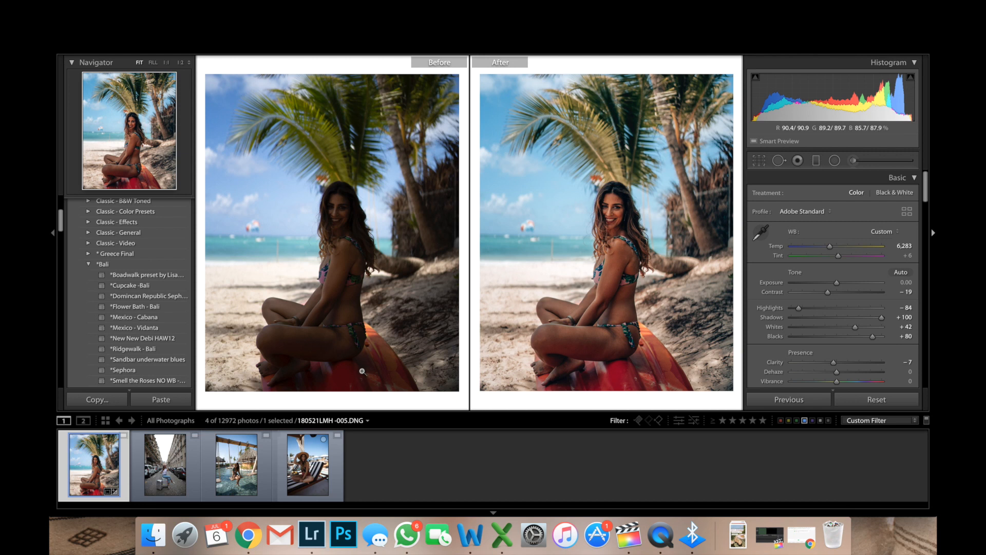
# Apply the Boadwalk preset to the Paris street photo and reduce Shadows to +84 and Blacks to +56
pyautogui.click(153, 468)
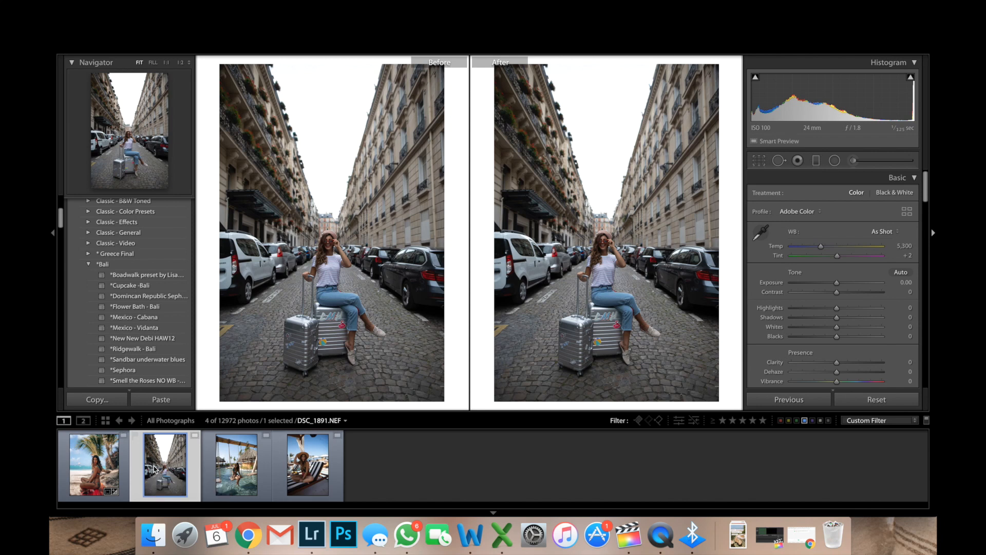
pyautogui.click(180, 277)
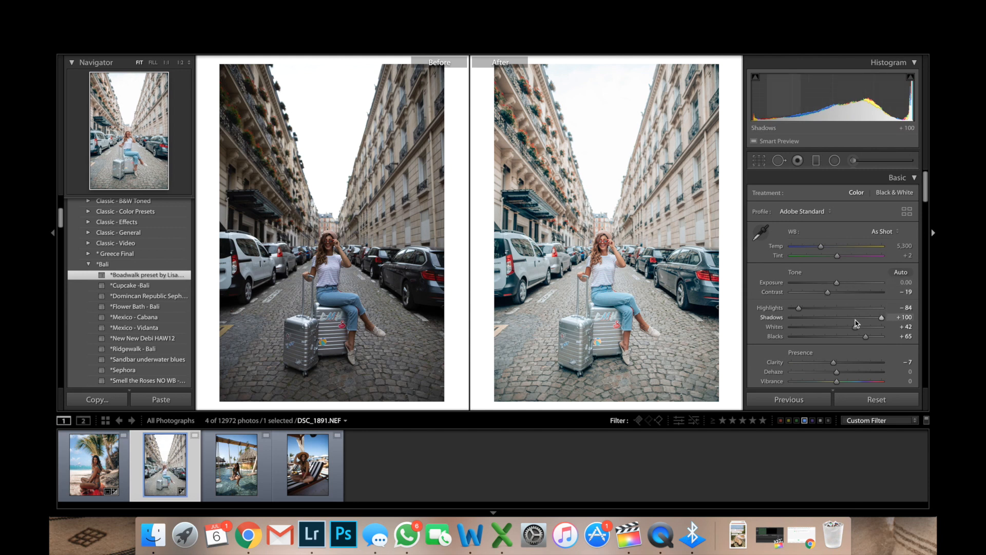
pyautogui.moveTo(882, 318); pyautogui.dragTo(876, 318)
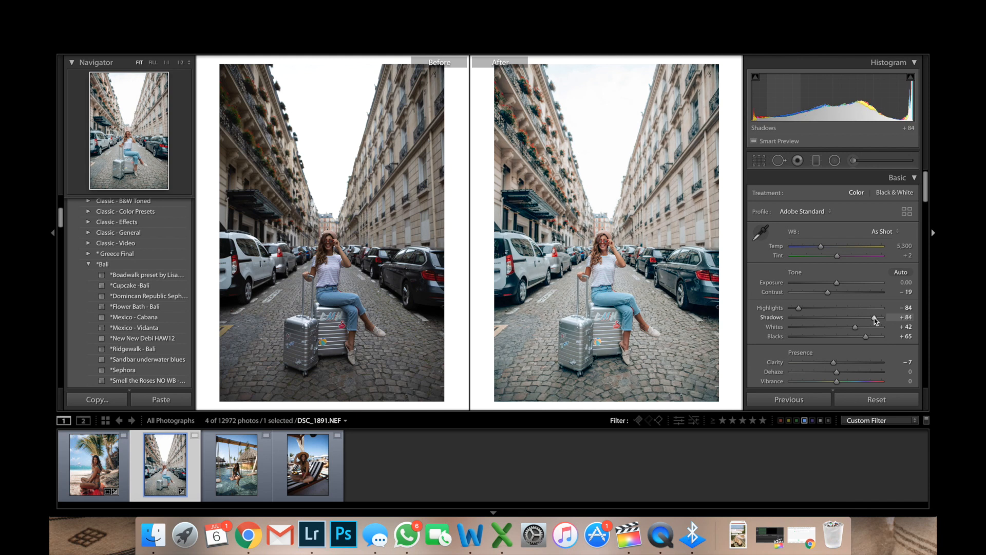
pyautogui.moveTo(866, 340); pyautogui.dragTo(862, 341)
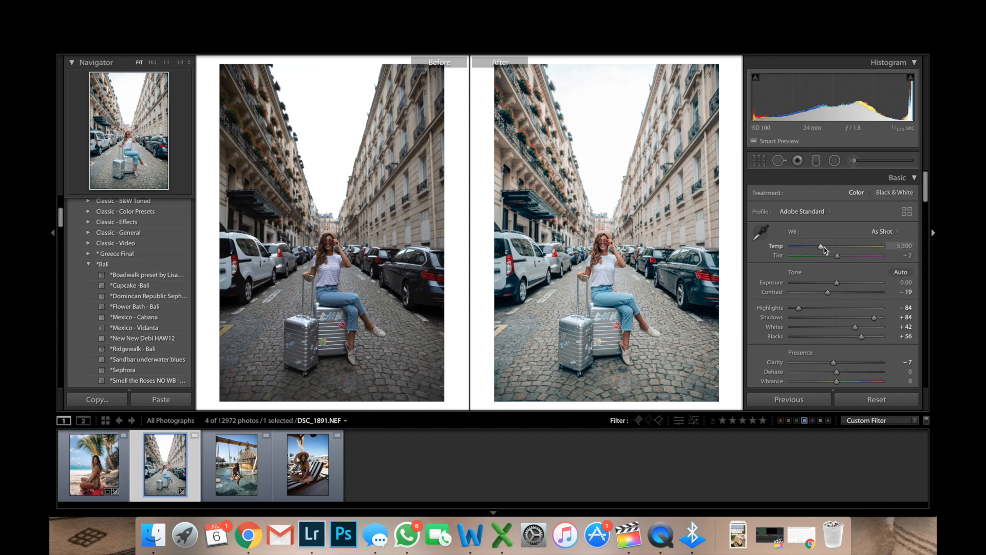
# Set the street photo's white balance to a temperature of 5,680 and a tint of +6
pyautogui.moveTo(824, 248); pyautogui.dragTo(826, 248)
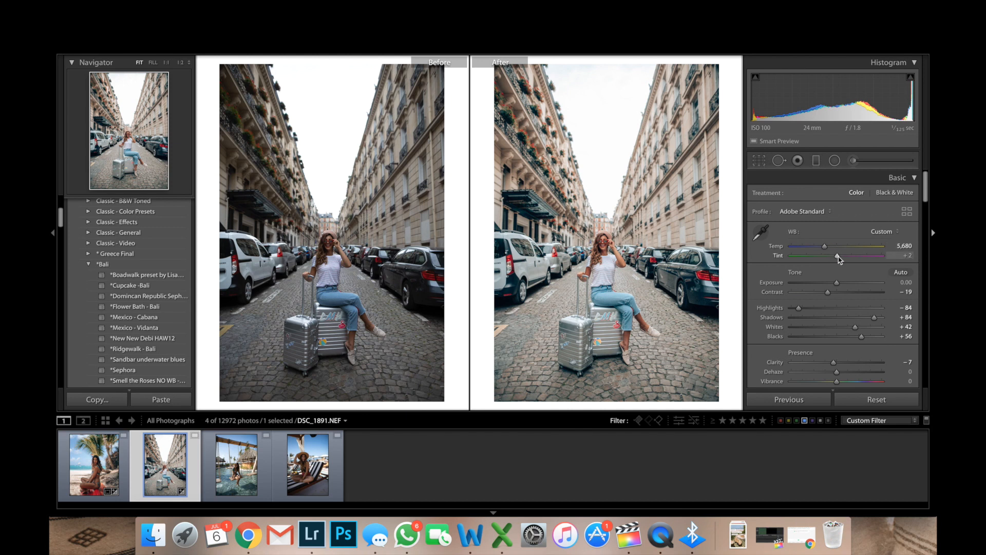
pyautogui.moveTo(839, 257); pyautogui.dragTo(840, 257)
pyautogui.moveTo(841, 256); pyautogui.dragTo(839, 257)
# Fine-tune the street photo's blue hue and luminance, and raise its red luminance to +4
pyautogui.scroll(-5, 823, 319)
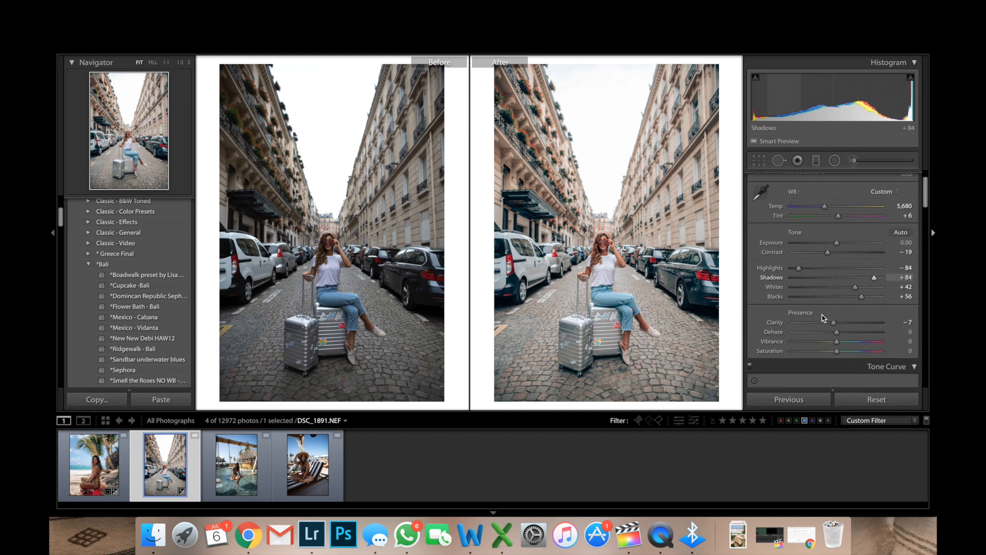
pyautogui.scroll(-15, 823, 318)
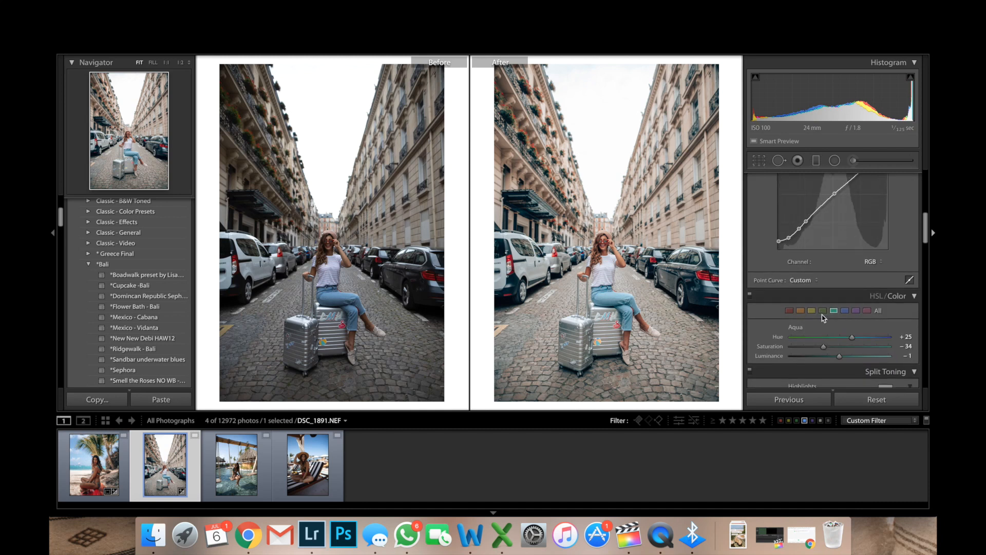
pyautogui.scroll(-2, 824, 318)
pyautogui.click(845, 286)
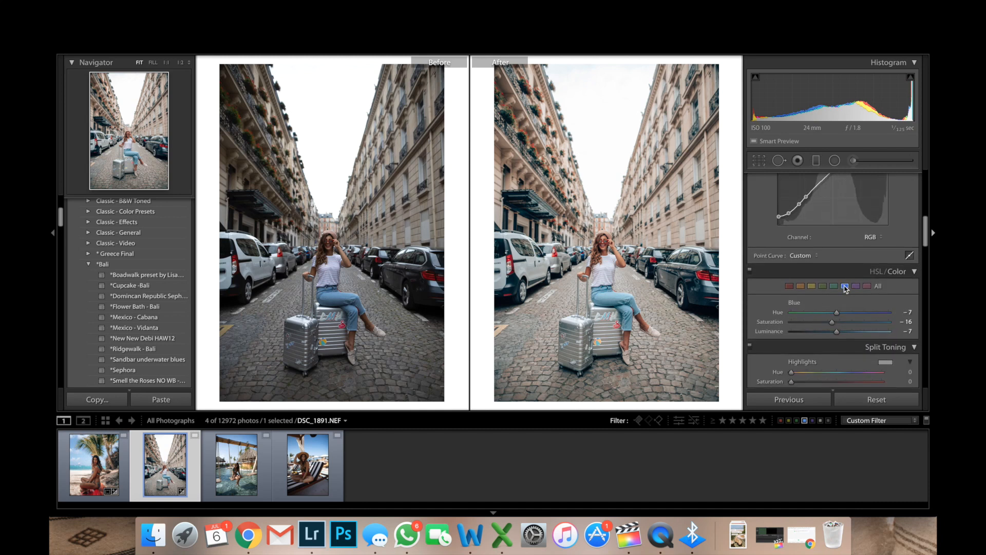
pyautogui.moveTo(838, 315); pyautogui.dragTo(834, 334)
pyautogui.click(790, 286)
pyautogui.moveTo(835, 334); pyautogui.dragTo(841, 334)
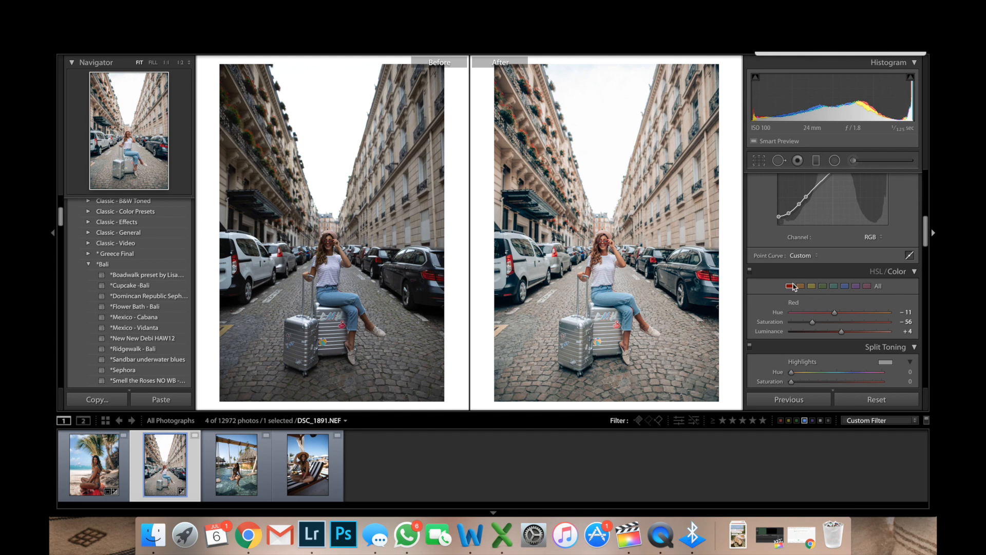
# Set the street photo's grain amount to 21 in the effects settings
pyautogui.scroll(10, 794, 286)
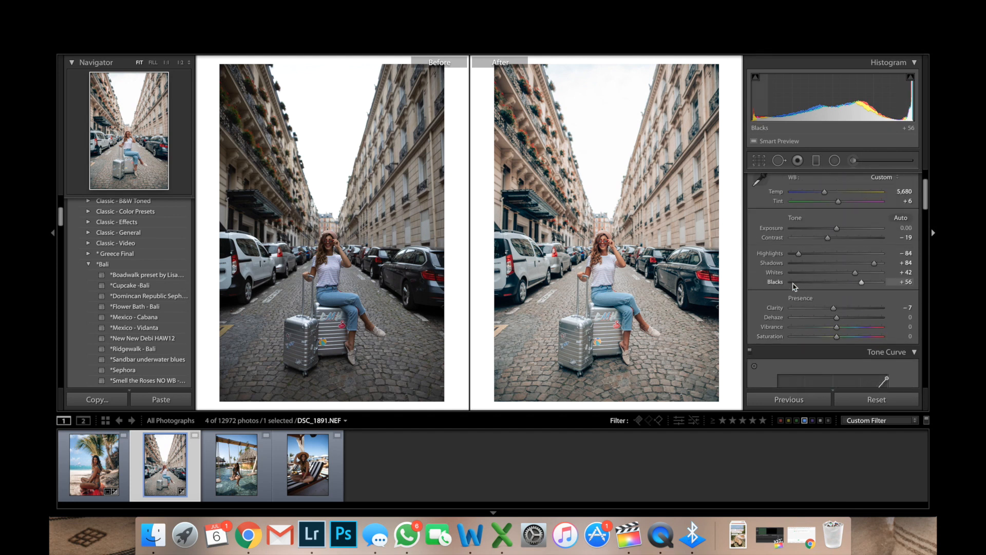
pyautogui.scroll(-12, 794, 287)
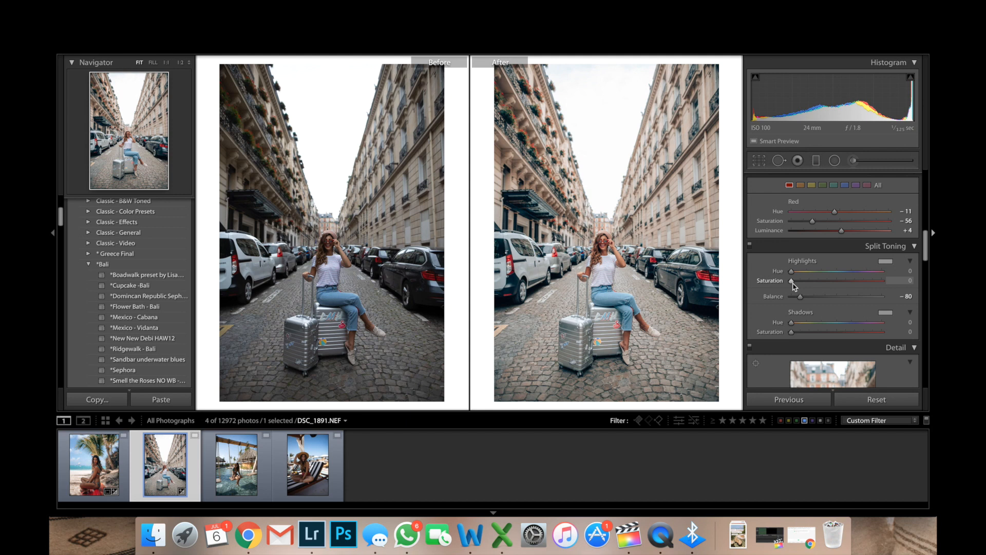
pyautogui.scroll(-10, 794, 286)
pyautogui.scroll(-10, 794, 286)
pyautogui.scroll(-4, 794, 286)
pyautogui.click(811, 289)
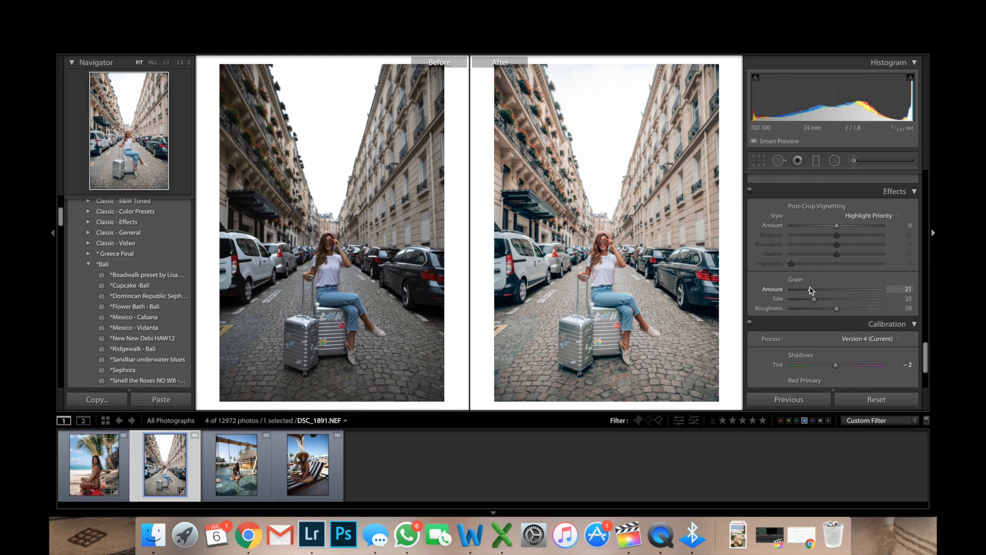
# Paint the woman's face in the street photo with an adjustment brush using Clarity 14 and Sharpness 73
pyautogui.click(852, 160)
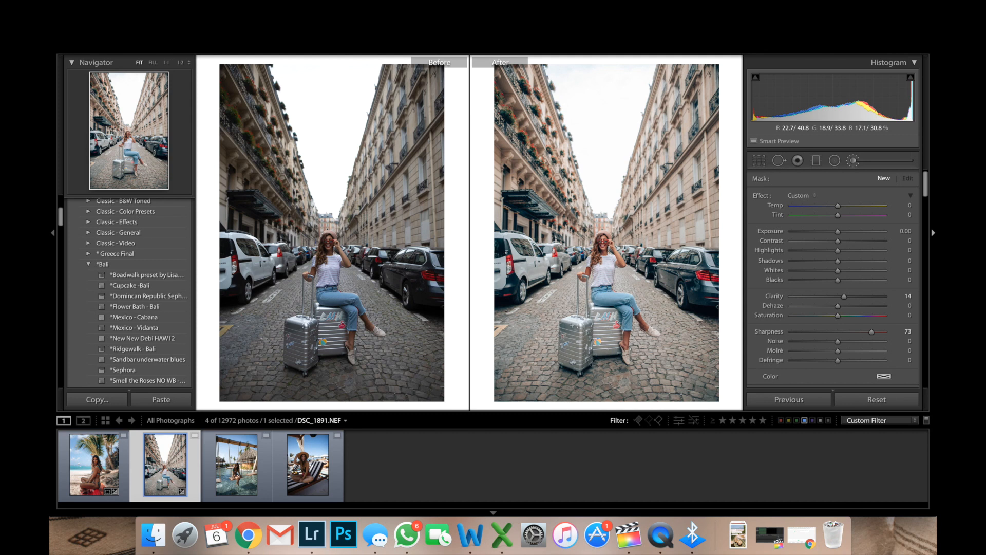
pyautogui.moveTo(607, 237); pyautogui.dragTo(605, 256)
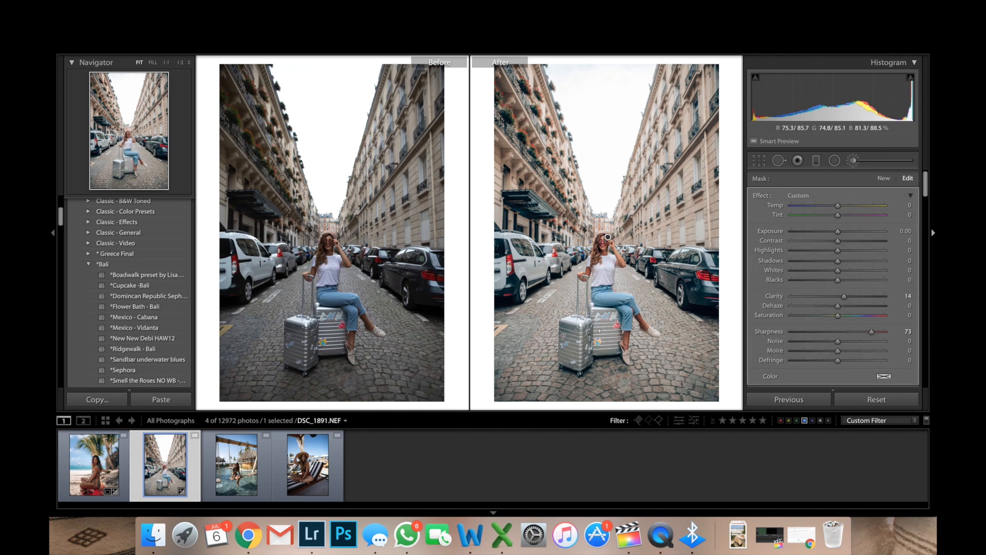
pyautogui.press('Escape')
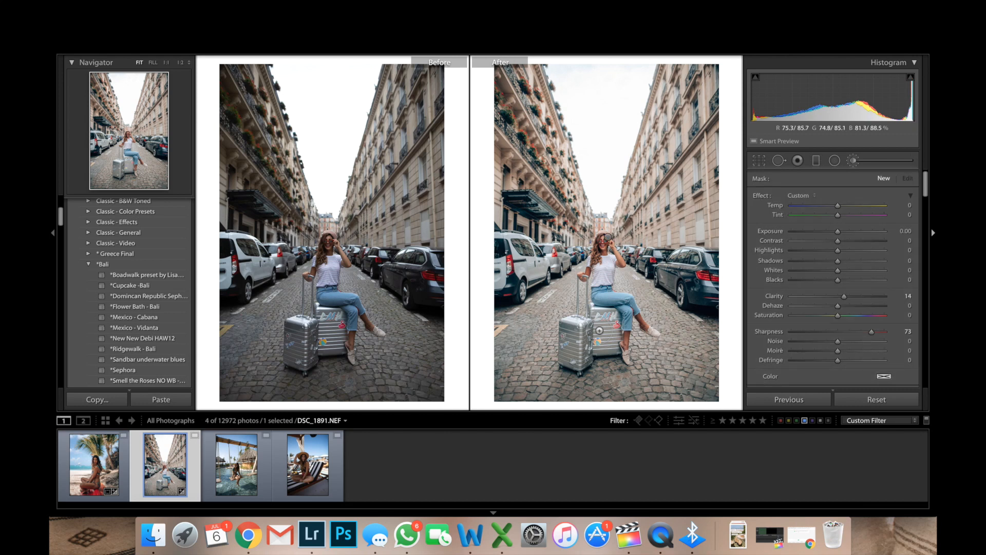
pyautogui.click(853, 161)
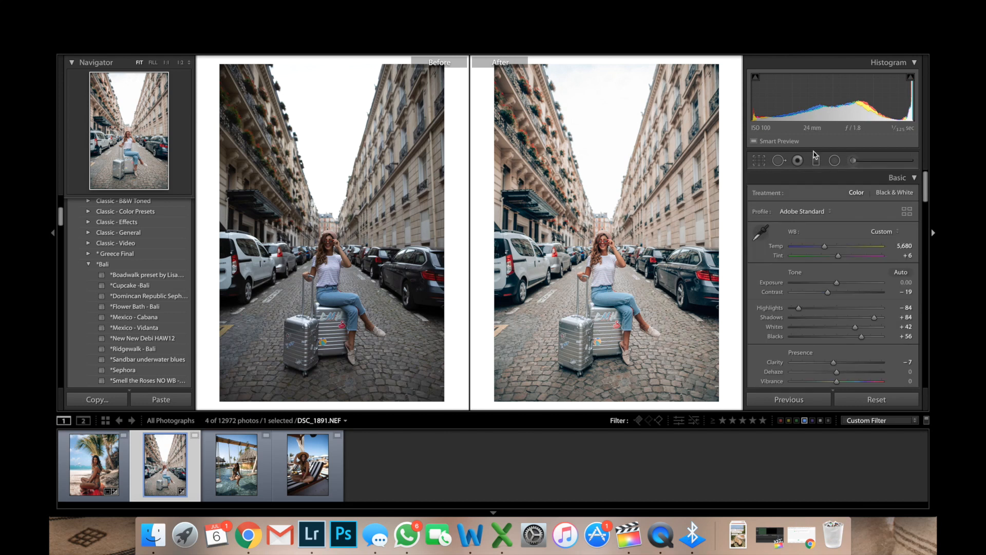
# Crop the street photo to 4 x 5 / 8 x 10, reposition it, rotate it to 0.34, and compare before and after
pyautogui.click(759, 161)
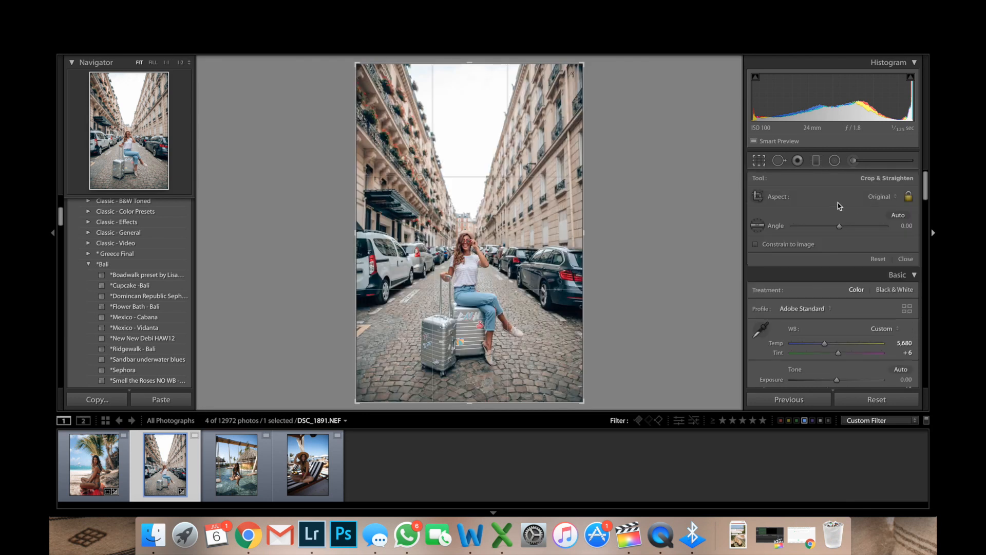
pyautogui.click(890, 201)
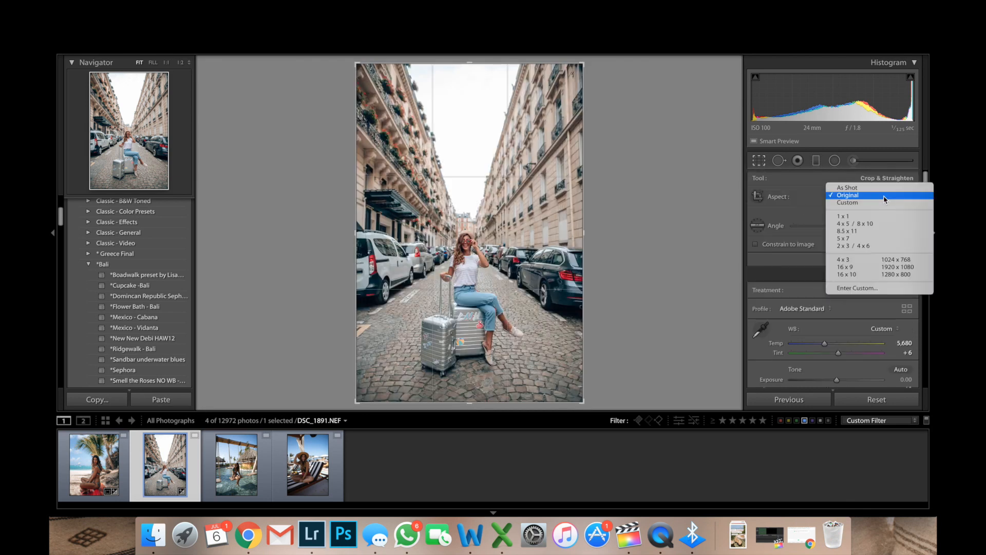
pyautogui.click(873, 224)
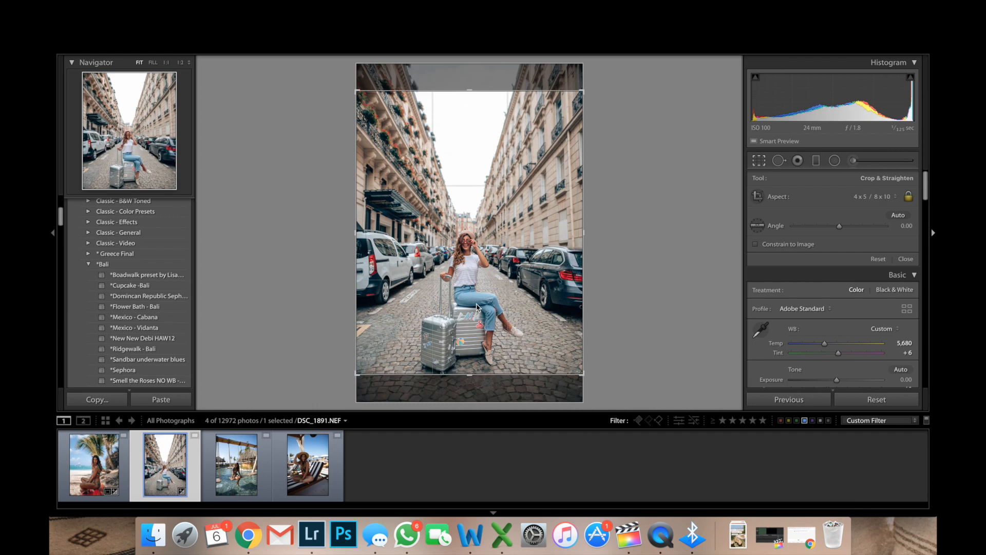
pyautogui.moveTo(477, 305); pyautogui.dragTo(478, 294)
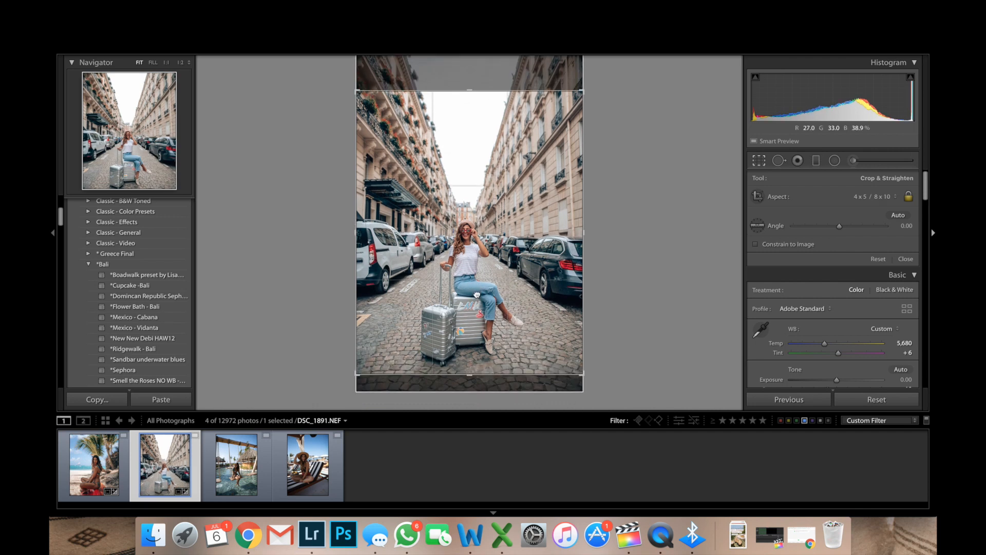
pyautogui.moveTo(677, 280); pyautogui.dragTo(678, 284)
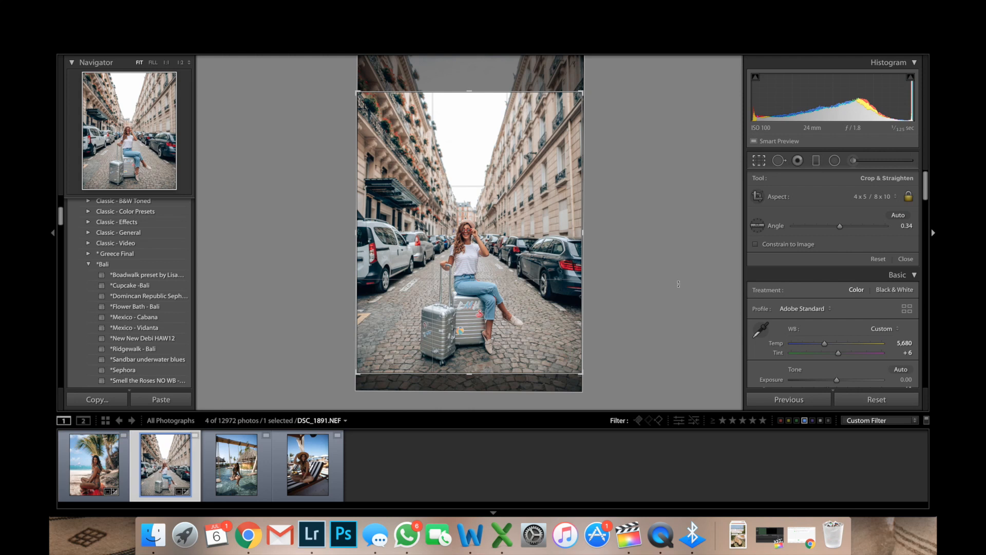
pyautogui.press('Return')
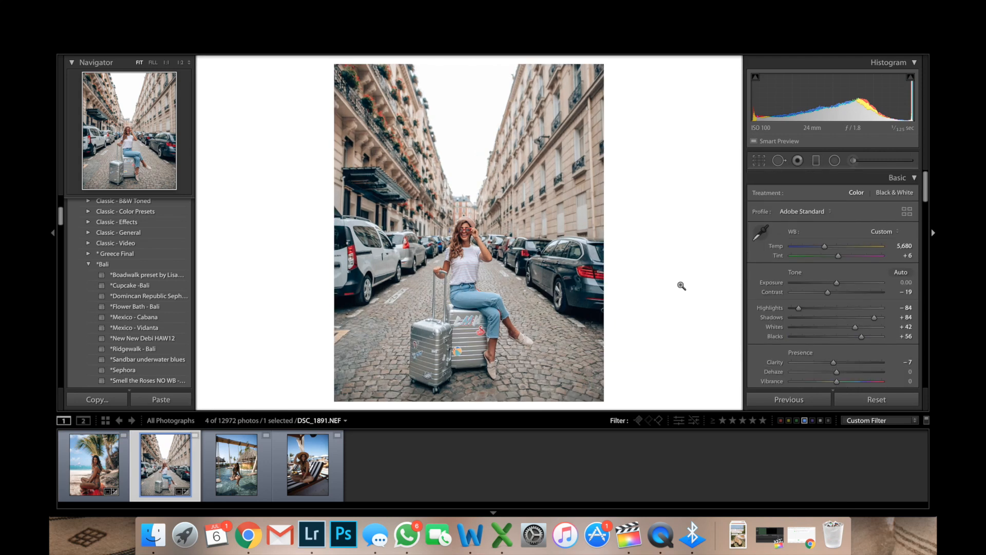
pyautogui.press('y')
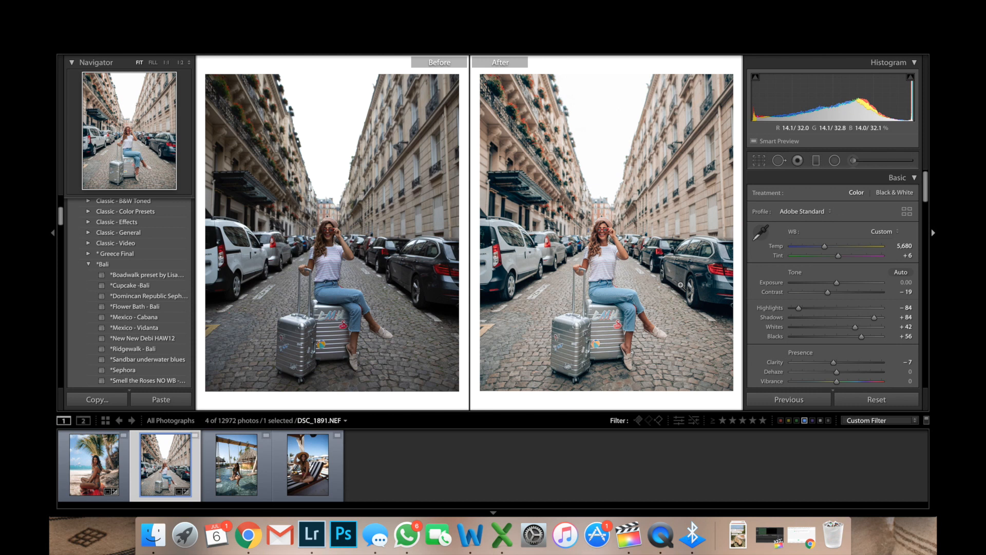
# Apply the Boadwalk preset to the sun-lounger photo and adjust its blues to hue 0, saturation −29 and luminance +9
pyautogui.click(300, 461)
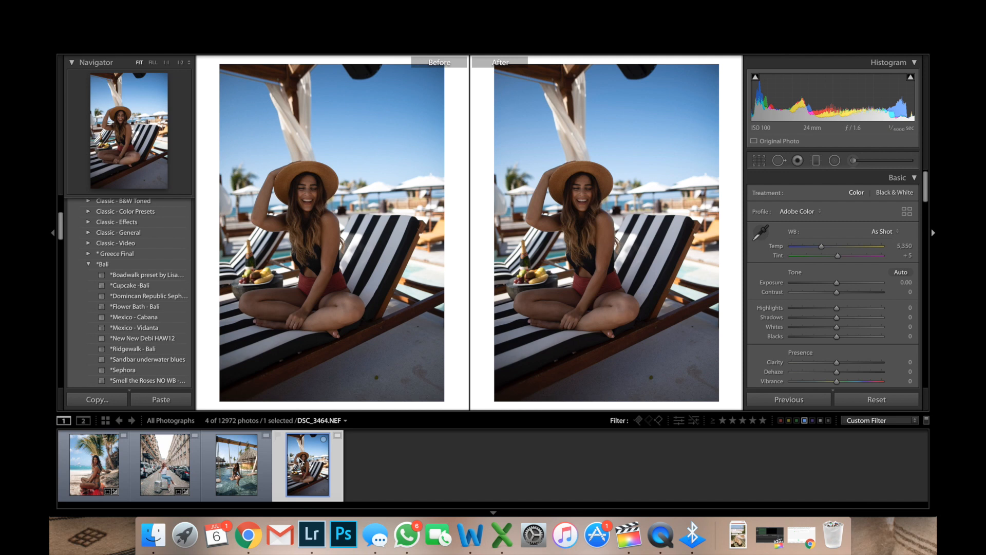
pyautogui.click(180, 279)
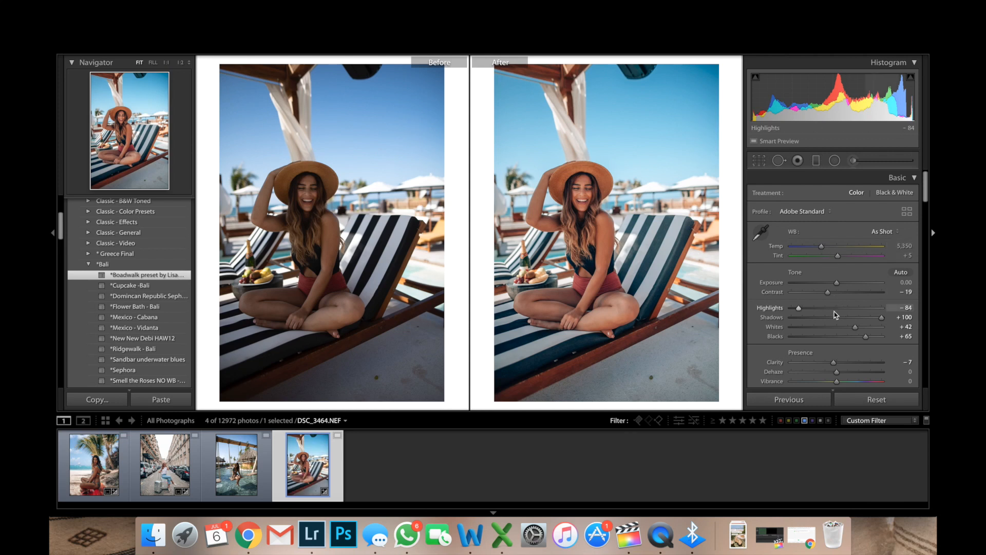
pyautogui.scroll(-10, 834, 314)
pyautogui.scroll(-1, 834, 315)
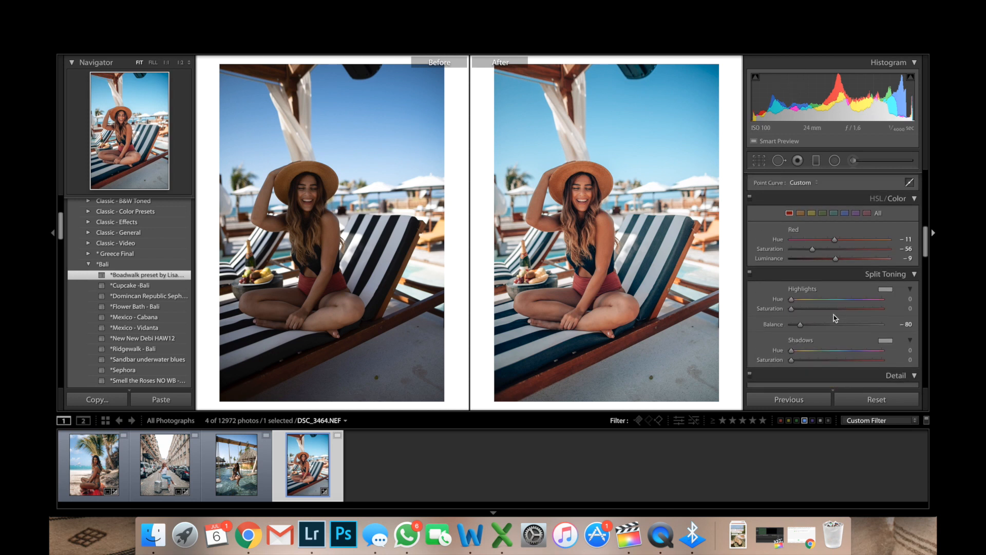
pyautogui.click(846, 238)
pyautogui.moveTo(853, 285); pyautogui.dragTo(842, 268)
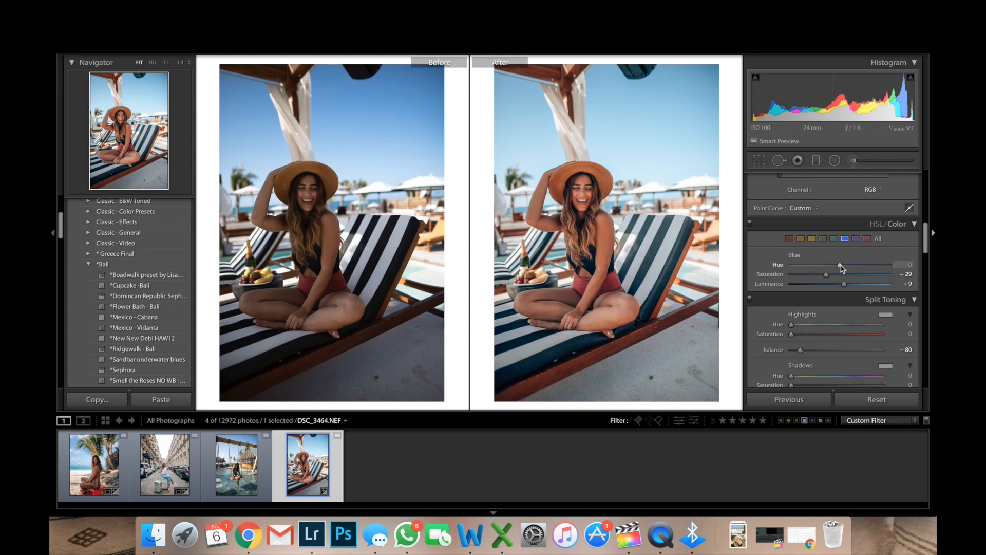
# Fine-tune the red saturation and luminance and the orange tones of the sun-lounger photo
pyautogui.click(790, 238)
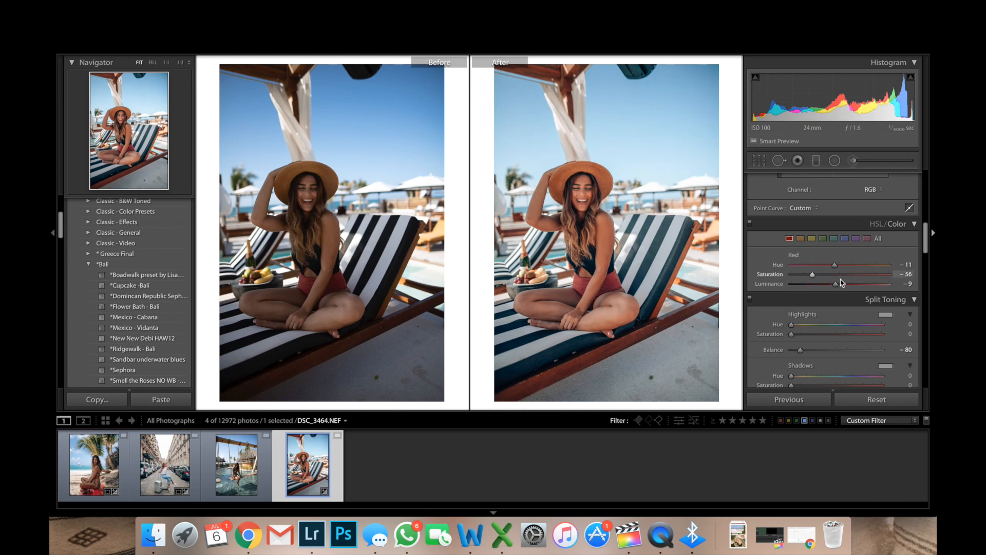
pyautogui.moveTo(826, 276); pyautogui.dragTo(842, 288)
pyautogui.moveTo(816, 276); pyautogui.dragTo(819, 276)
pyautogui.click(800, 238)
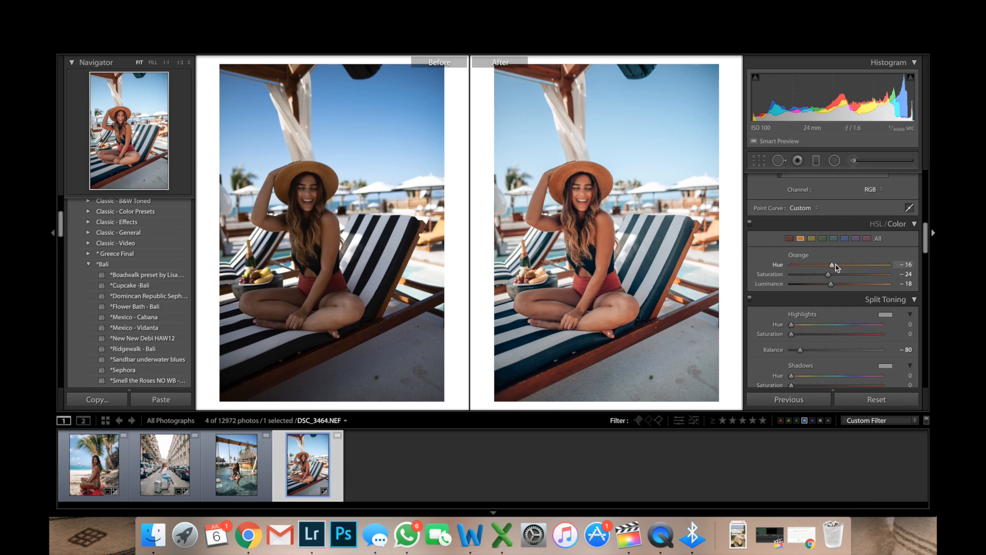
pyautogui.moveTo(838, 267); pyautogui.dragTo(828, 284)
# Set the sun-lounger photo's Blacks to +45 and Contrast to −11
pyautogui.scroll(5, 808, 280)
pyautogui.scroll(3, 808, 280)
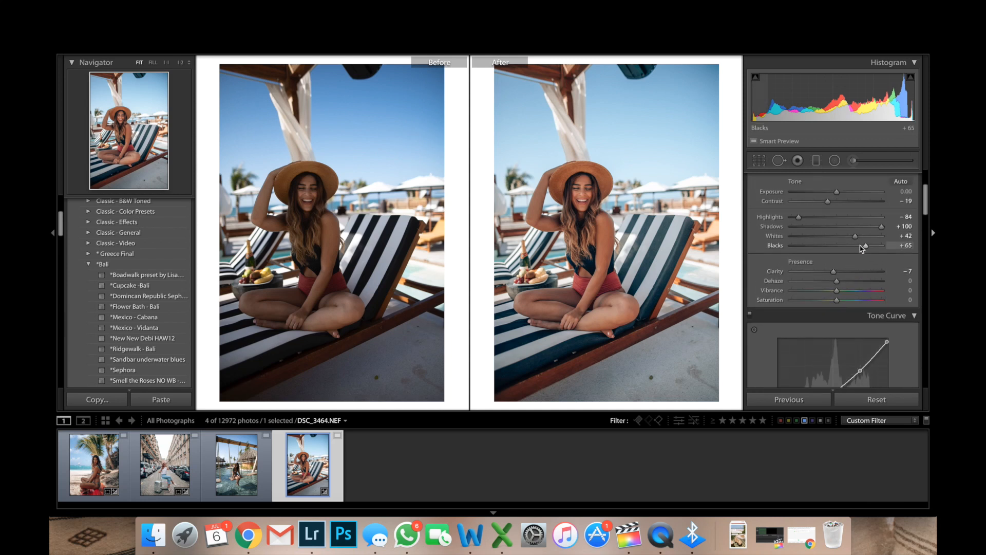
pyautogui.click(861, 246)
pyautogui.moveTo(861, 245); pyautogui.dragTo(857, 247)
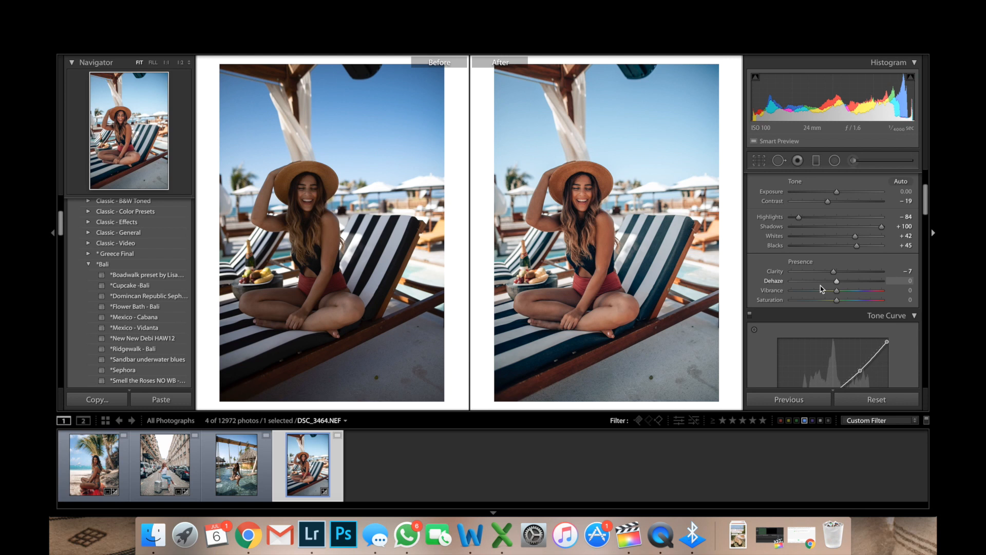
pyautogui.click(832, 201)
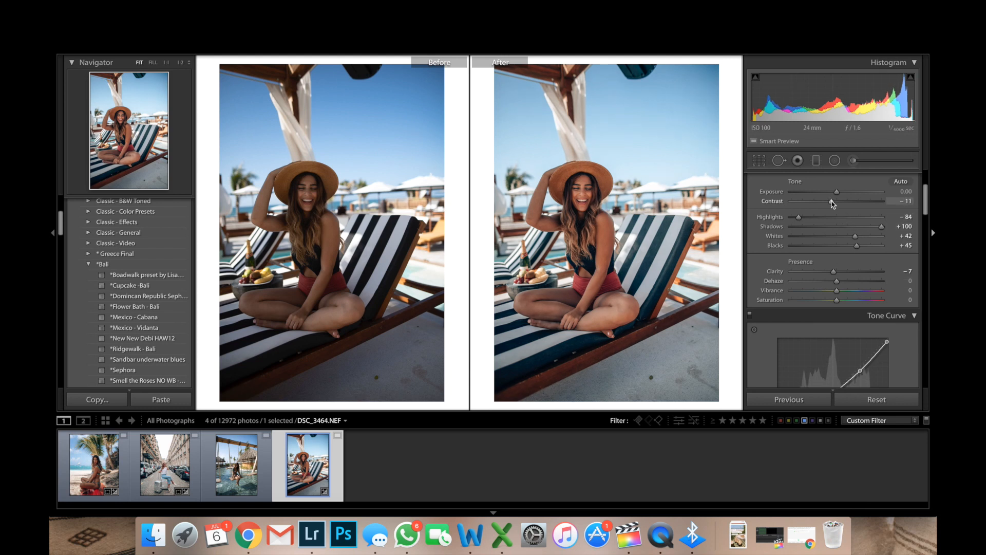
# Straighten the sun-lounger photo along its background horizon to an angle of 3.60
pyautogui.click(760, 161)
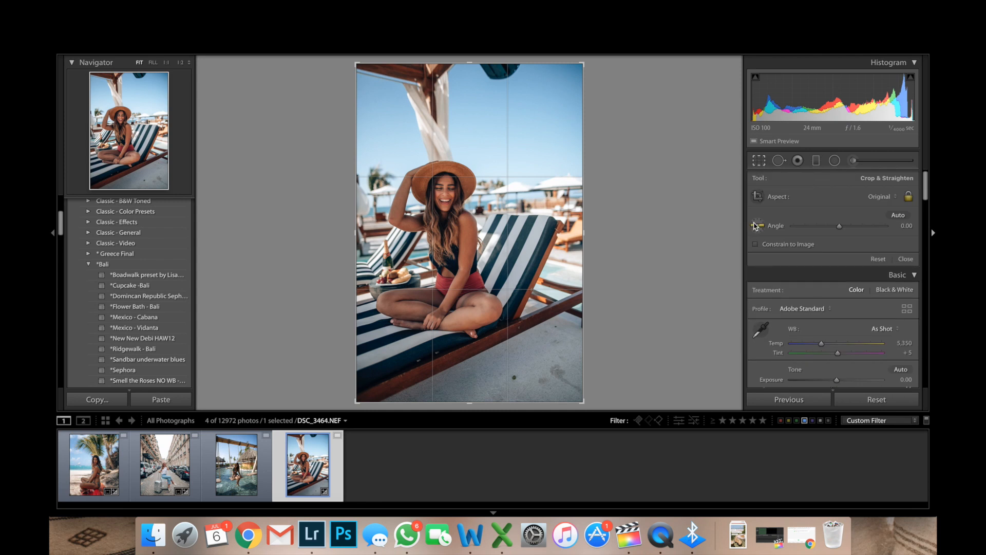
pyautogui.click(756, 226)
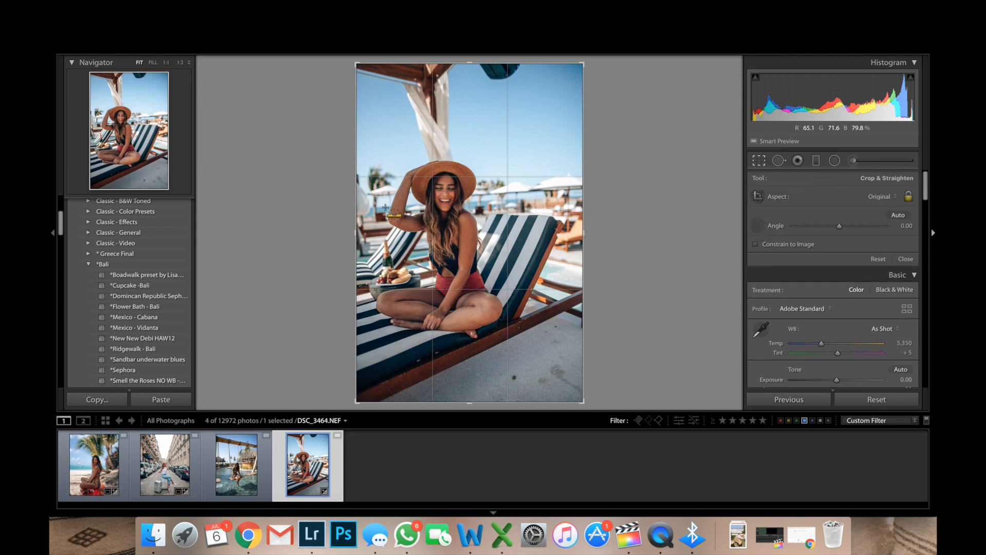
pyautogui.moveTo(381, 207); pyautogui.dragTo(577, 194)
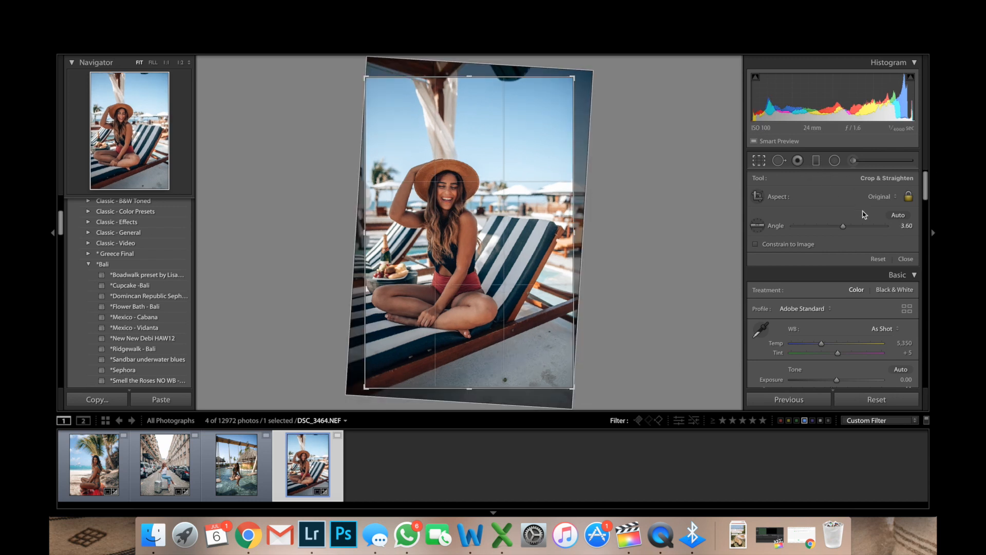
# Crop the sun-lounger photo to 4 x 5 / 8 x 10, reframe it around the woman, and compare before and after
pyautogui.click(884, 200)
pyautogui.click(873, 202)
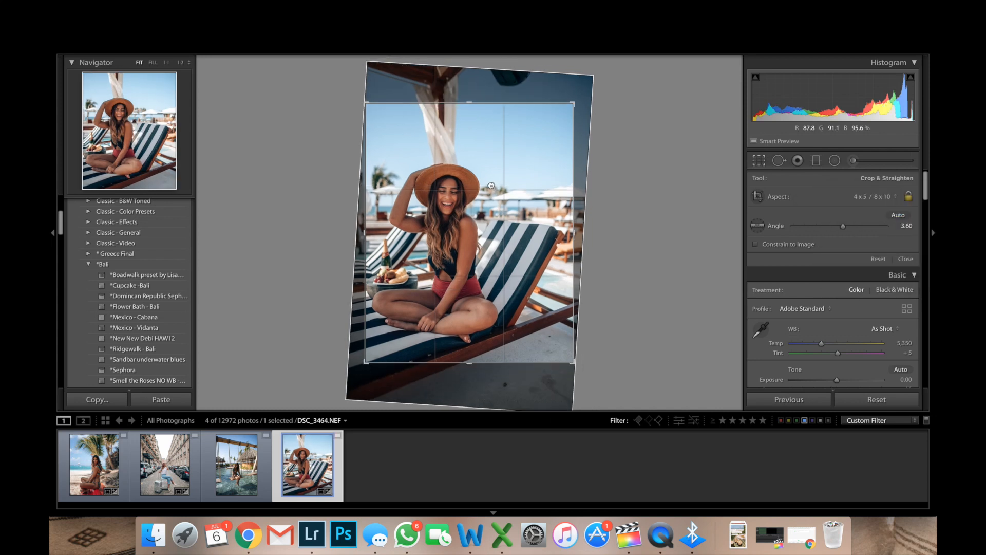
pyautogui.moveTo(491, 188); pyautogui.dragTo(491, 193)
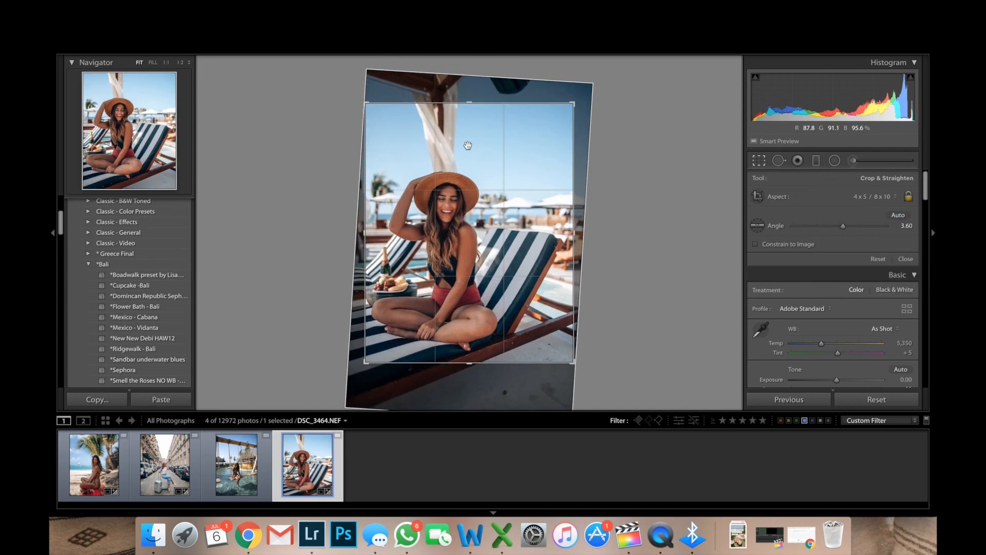
pyautogui.moveTo(577, 103); pyautogui.dragTo(578, 101)
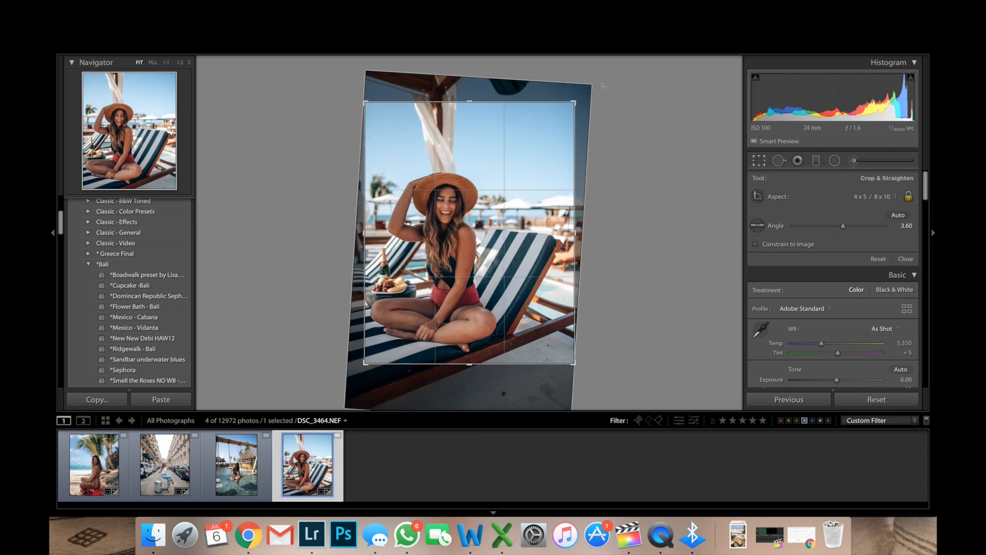
pyautogui.moveTo(364, 103); pyautogui.dragTo(362, 99)
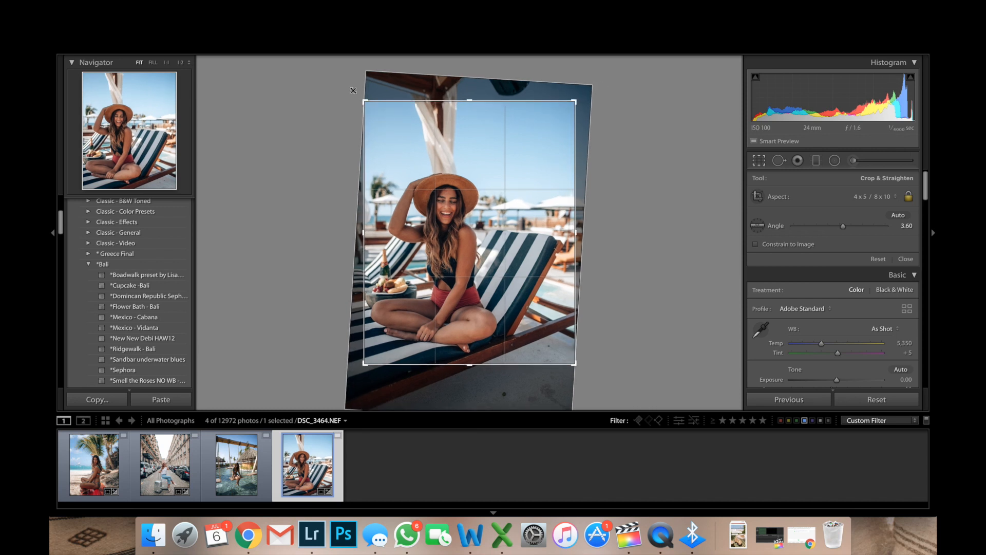
pyautogui.moveTo(438, 176); pyautogui.dragTo(440, 173)
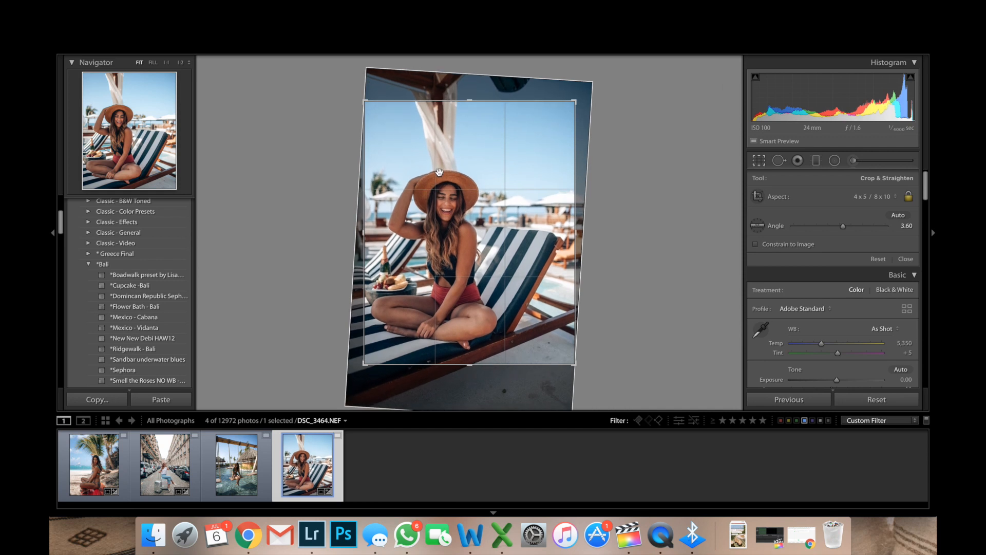
pyautogui.moveTo(703, 236); pyautogui.dragTo(693, 237)
pyautogui.press('Return')
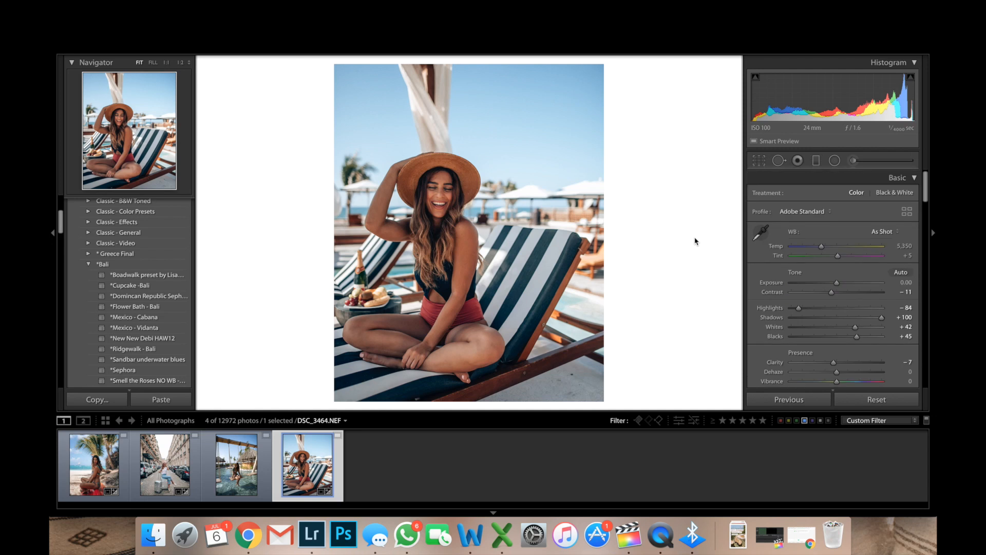
pyautogui.press('y')
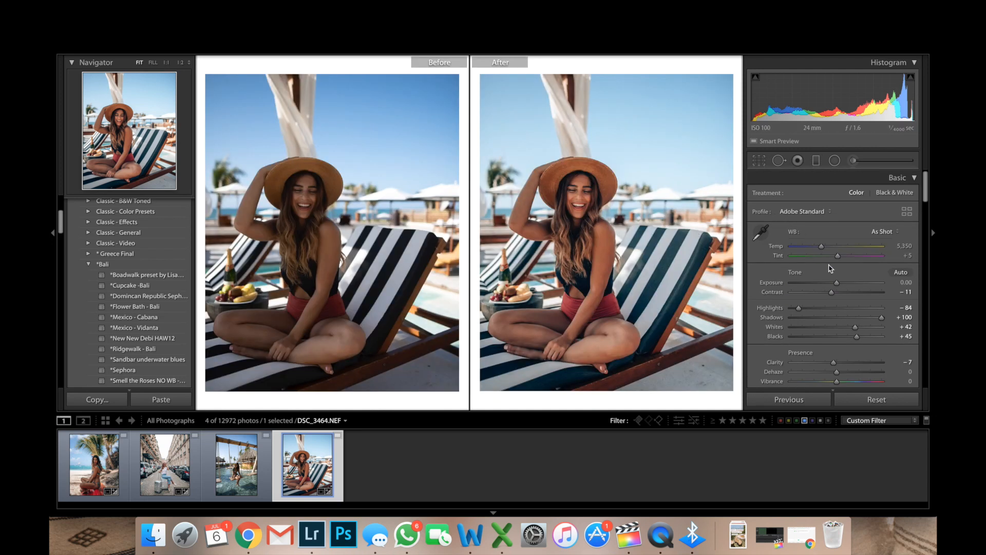
# Set the sun-lounger photo's tint to 0 and its orange hue to −9, saturation to −29 and luminance to −22
pyautogui.moveTo(840, 259); pyautogui.dragTo(838, 259)
pyautogui.scroll(-10, 839, 259)
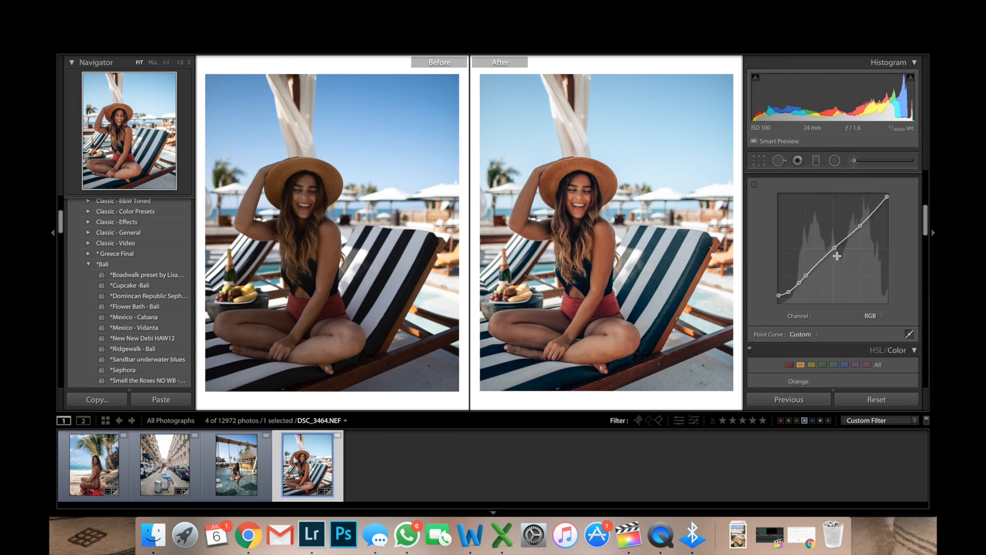
pyautogui.scroll(-4, 838, 256)
pyautogui.click(813, 308)
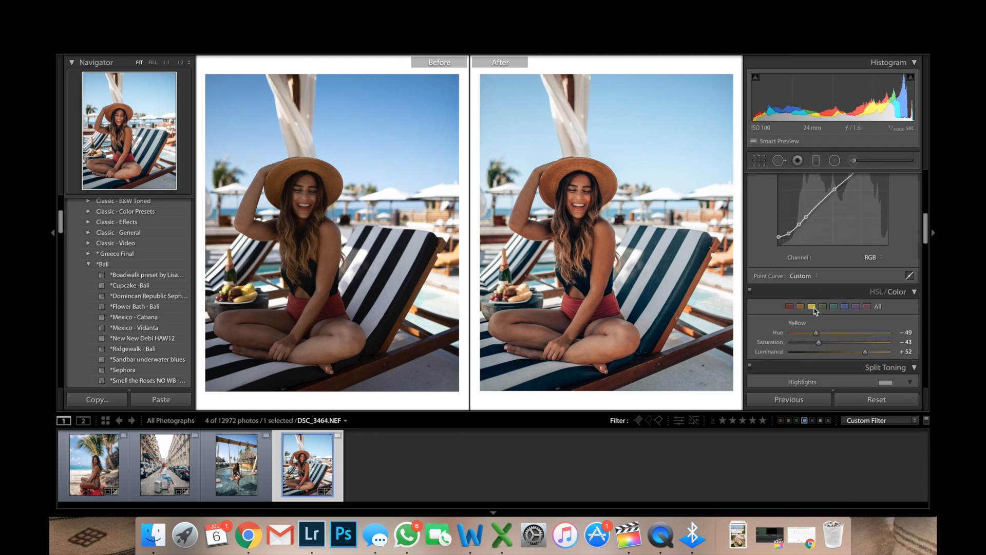
pyautogui.click(800, 308)
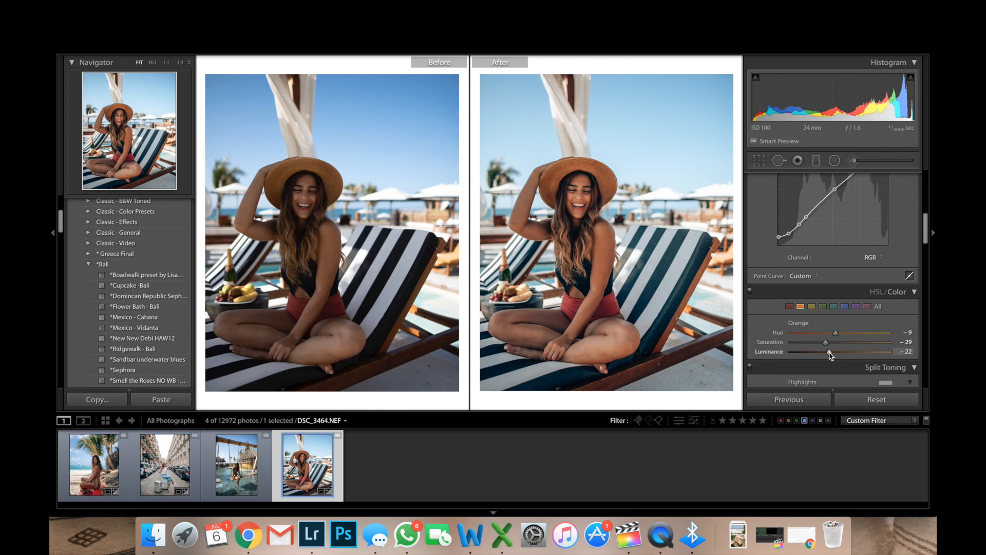
# Paint over the woman in the sun-lounger photo with the adjustment brush at Clarity 14 and Sharpness 73
pyautogui.scroll(3, 834, 280)
pyautogui.scroll(5, 834, 278)
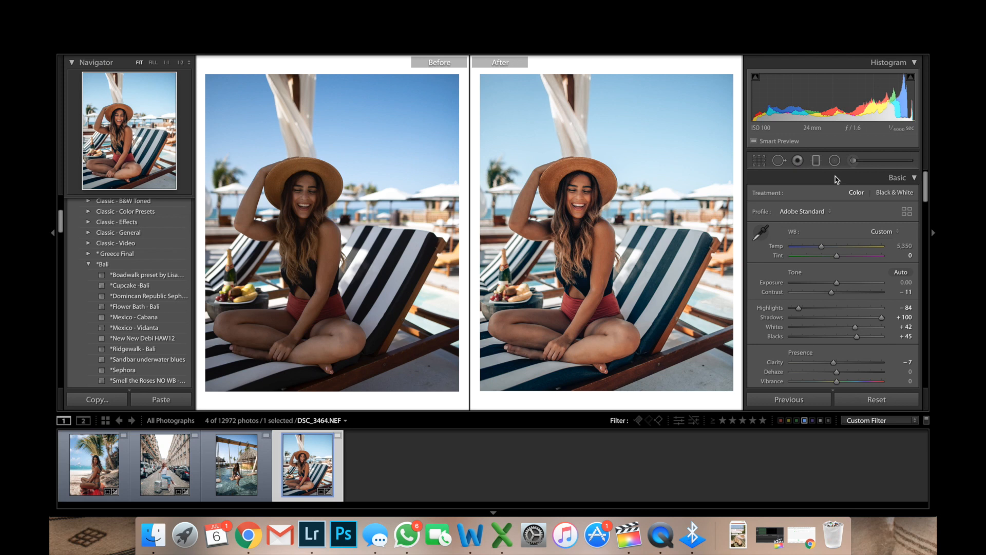
pyautogui.click(853, 161)
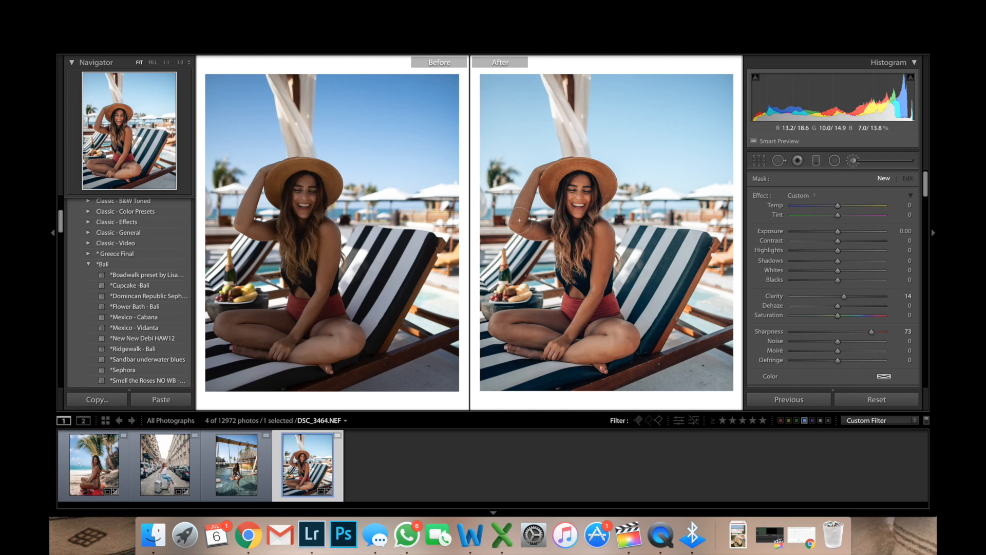
pyautogui.moveTo(599, 276)
pyautogui.mouseDown()
pyautogui.moveTo(602, 235)
pyautogui.moveTo(610, 310)
pyautogui.mouseUp()
pyautogui.moveTo(609, 357)
pyautogui.mouseDown()
pyautogui.moveTo(535, 344)
pyautogui.moveTo(514, 324)
pyautogui.moveTo(556, 322)
pyautogui.moveTo(592, 250)
pyautogui.mouseUp()
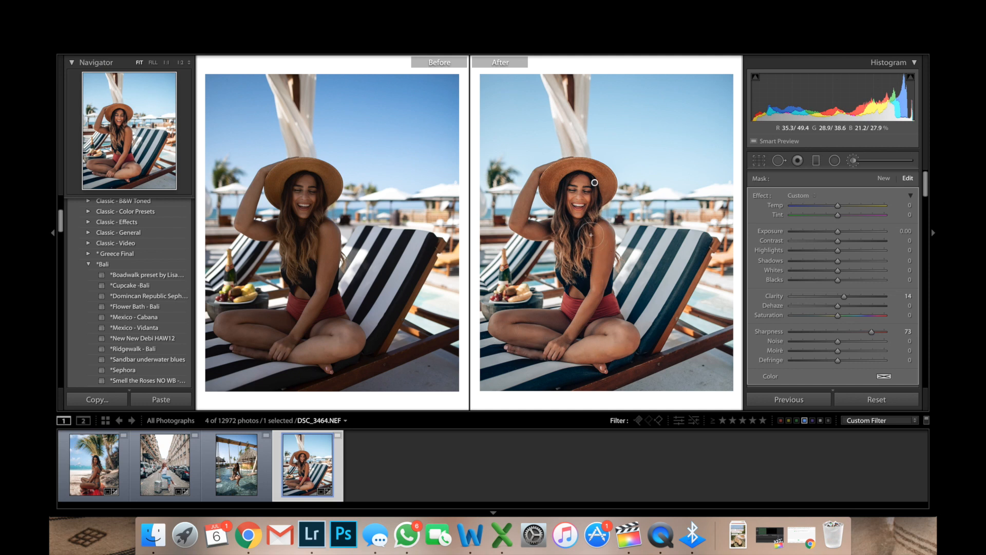
pyautogui.press('k')
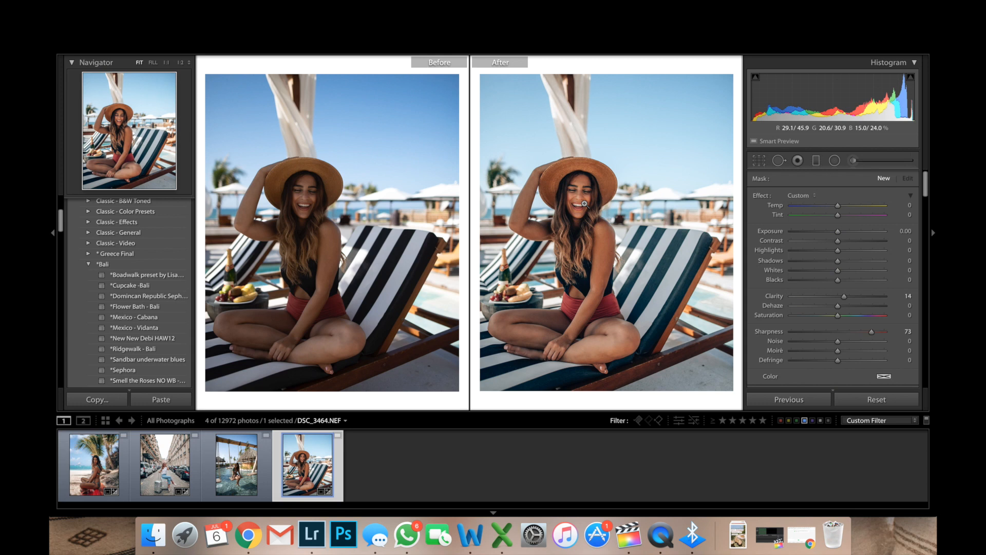
# Set the sun-lounger photo's aqua luminance to −54
pyautogui.scroll(-10, 773, 254)
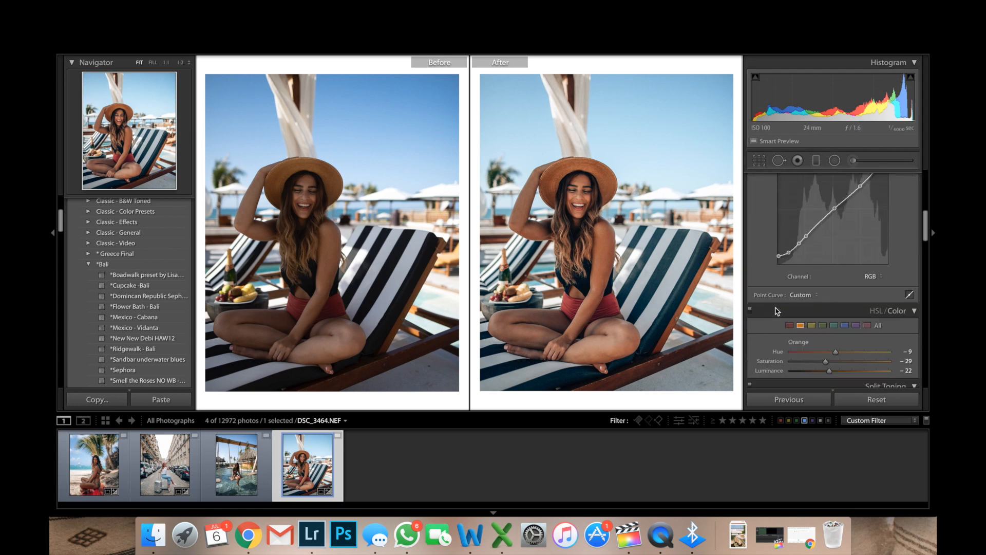
pyautogui.click(834, 253)
pyautogui.moveTo(842, 299); pyautogui.dragTo(803, 299)
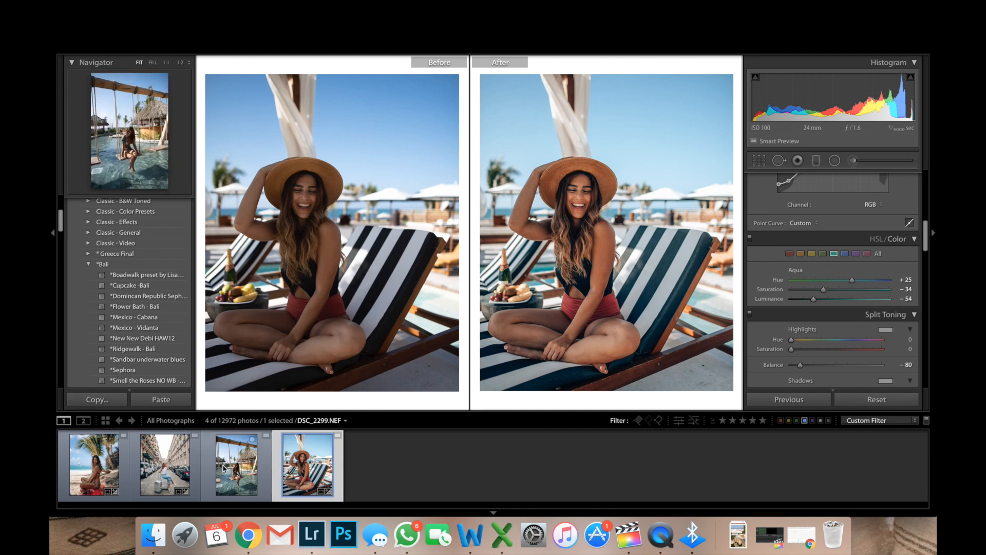
# Apply the Boadwalk preset to the pool-swing photo and set its crop aspect to 4 x 5 / 8 x 10
pyautogui.click(235, 447)
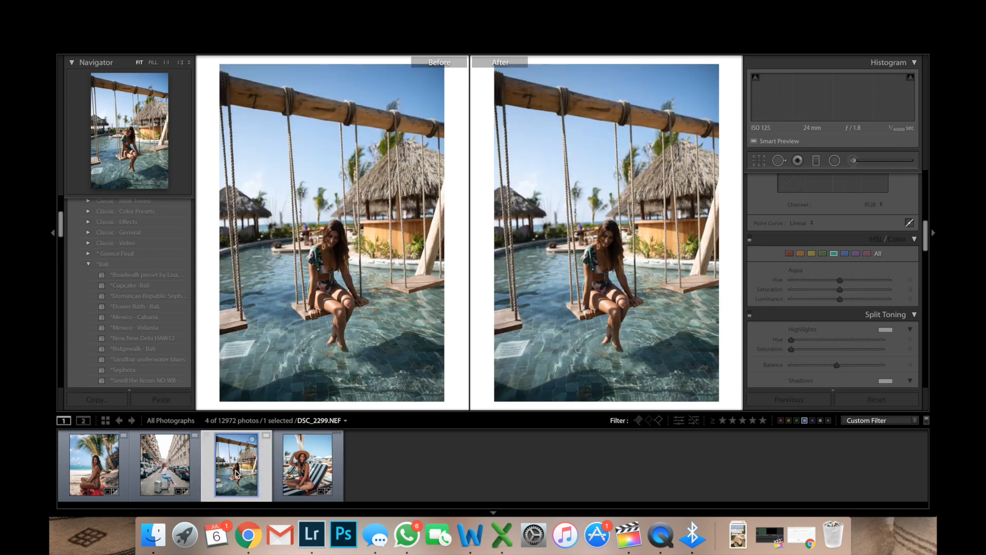
pyautogui.click(171, 279)
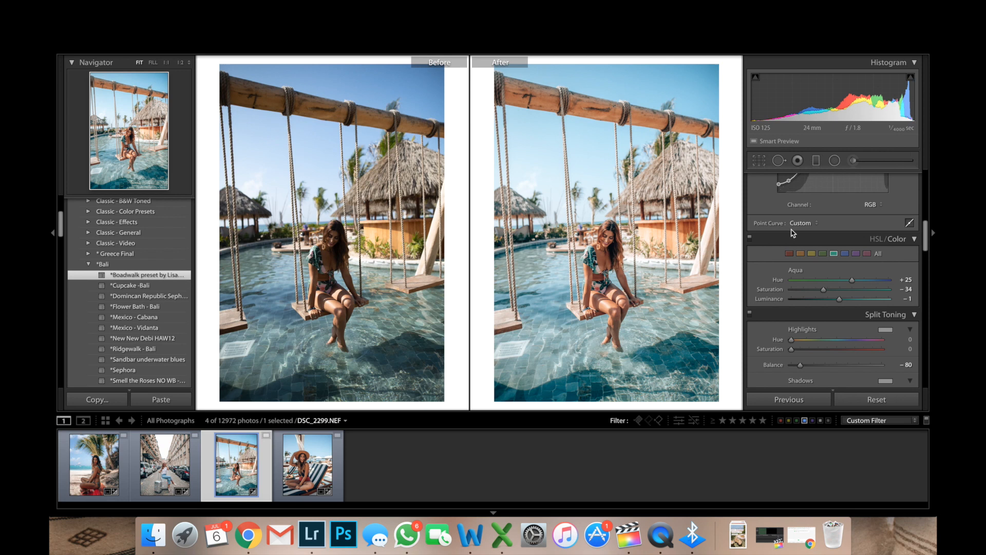
pyautogui.click(760, 162)
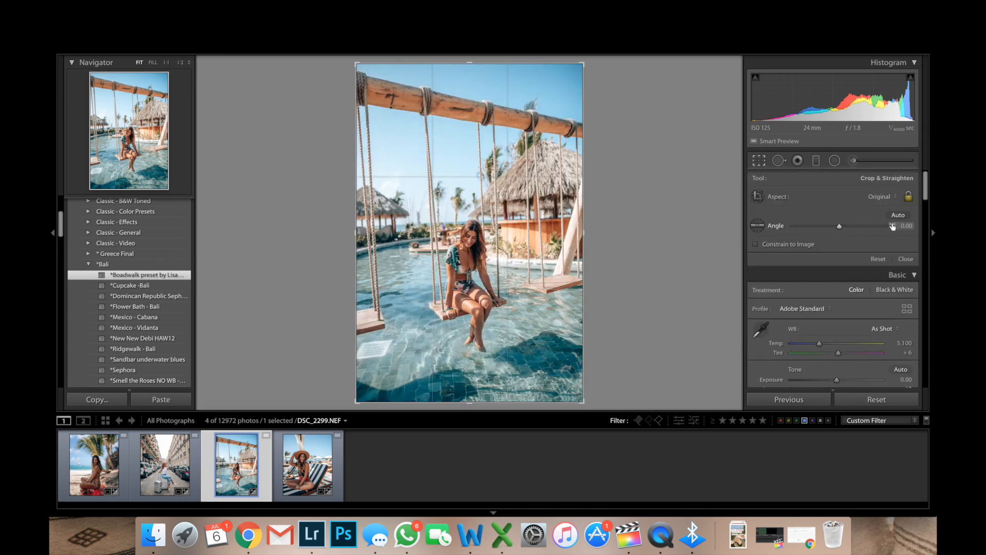
pyautogui.click(882, 198)
pyautogui.click(819, 243)
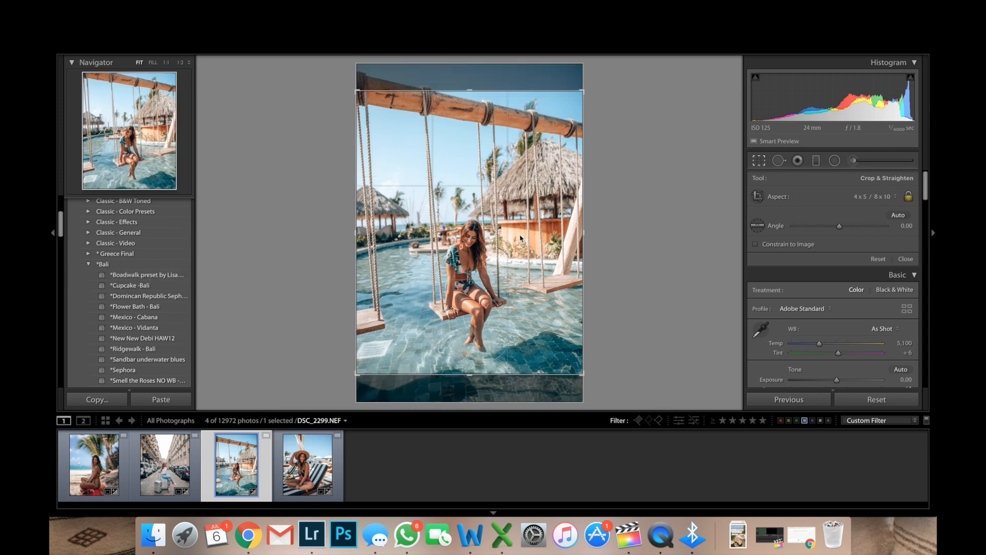
# Straighten the pool-swing photo along its background horizon to an angle of 2.79 and apply the crop
pyautogui.click(757, 226)
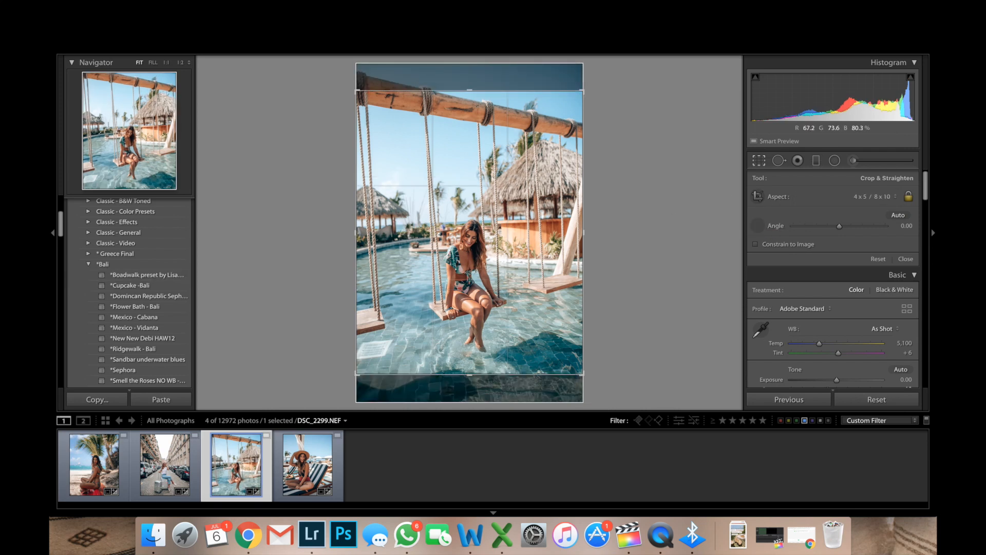
pyautogui.moveTo(561, 221); pyautogui.dragTo(564, 217)
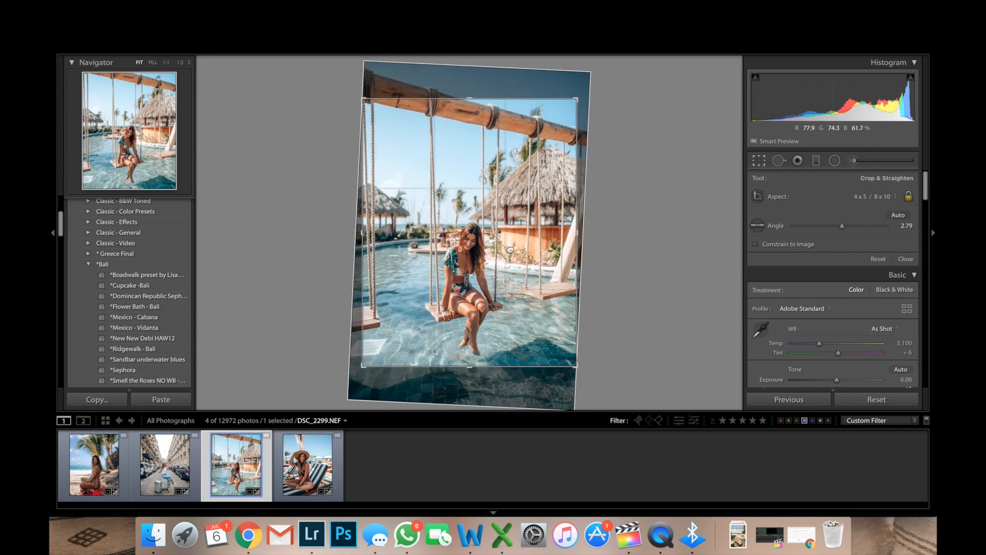
pyautogui.press('Return')
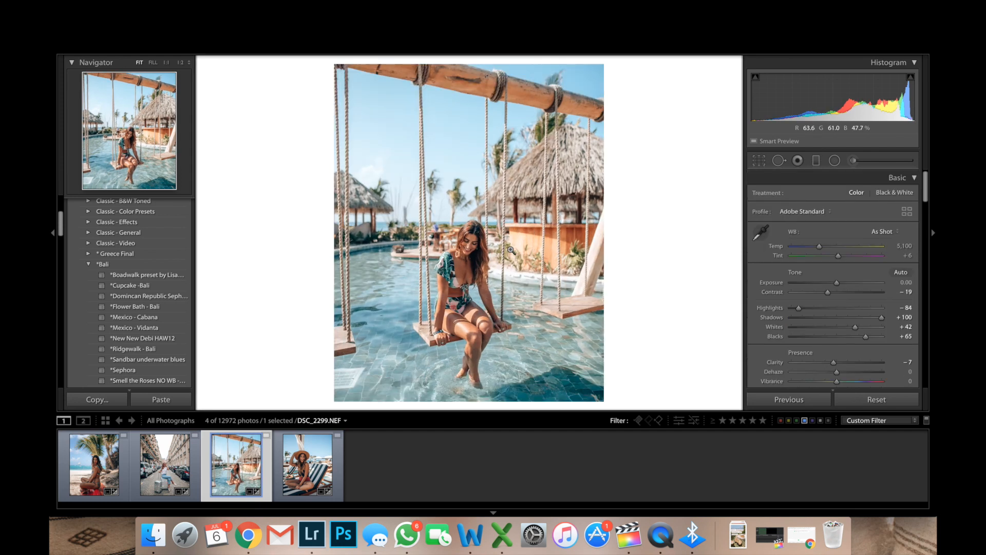
# Set the pool-swing photo's Blacks to +50 and its aqua hue to +36, saturation to −18 and luminance to −37
pyautogui.moveTo(865, 336); pyautogui.dragTo(860, 338)
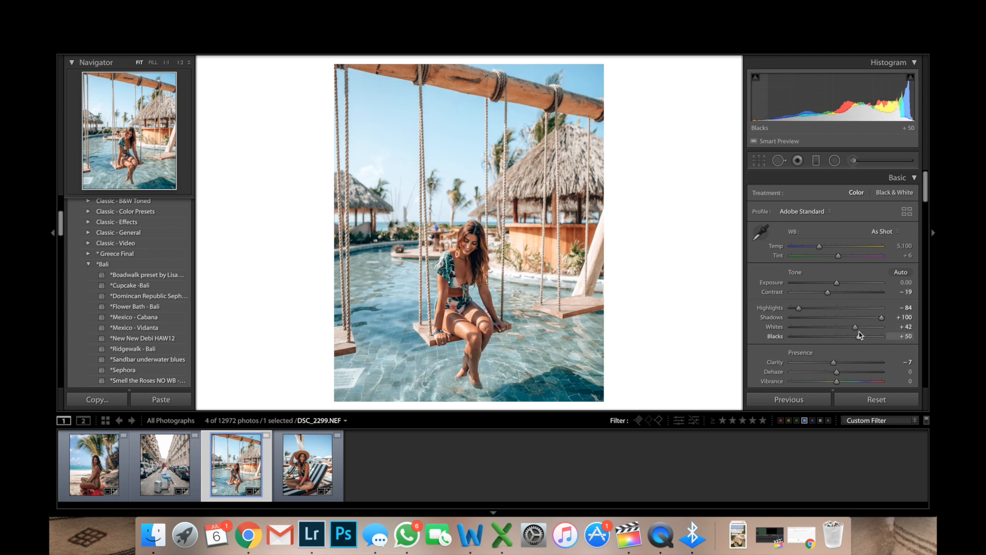
pyautogui.scroll(-10, 860, 335)
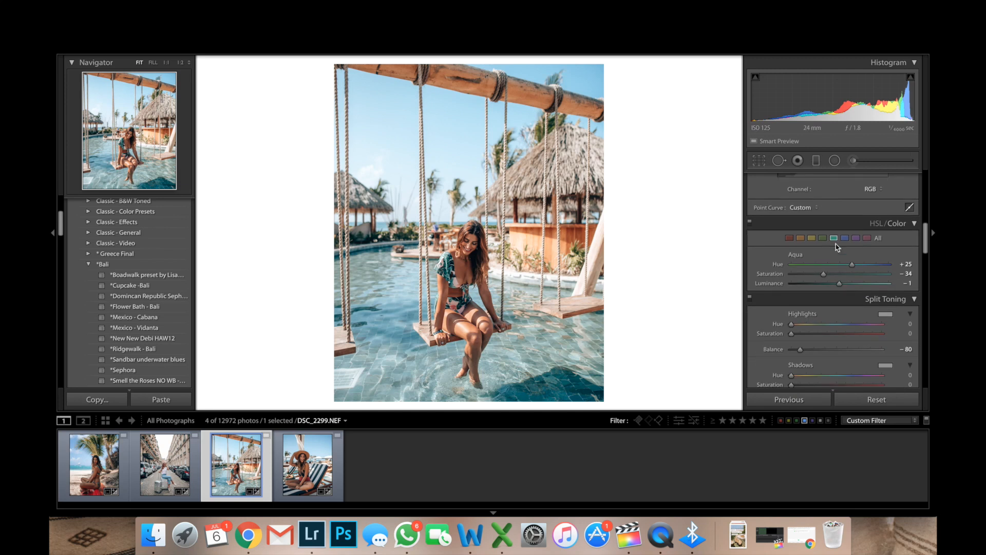
pyautogui.moveTo(851, 264); pyautogui.dragTo(830, 274)
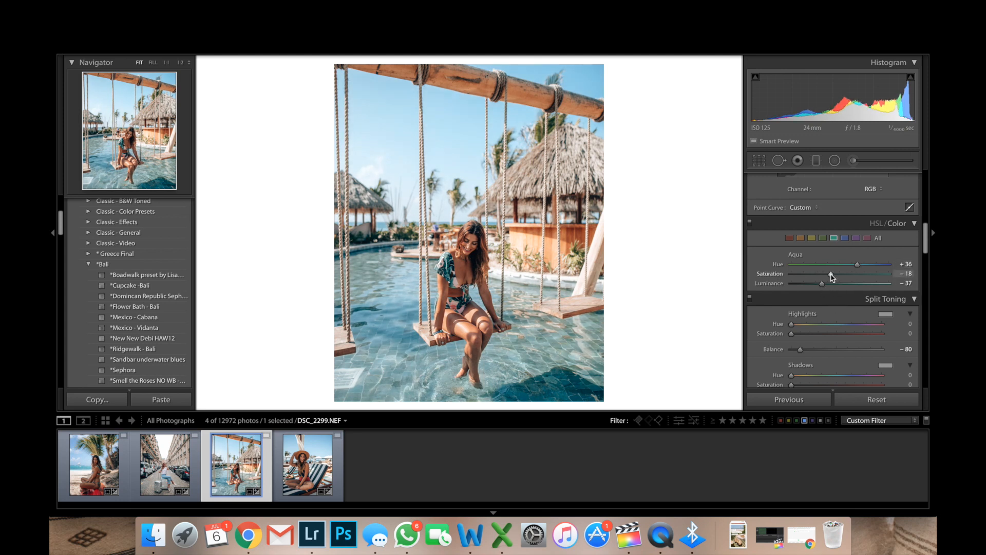
# Set the pool-swing photo's blue luminance to 0 and raise its blue hue slightly
pyautogui.click(845, 238)
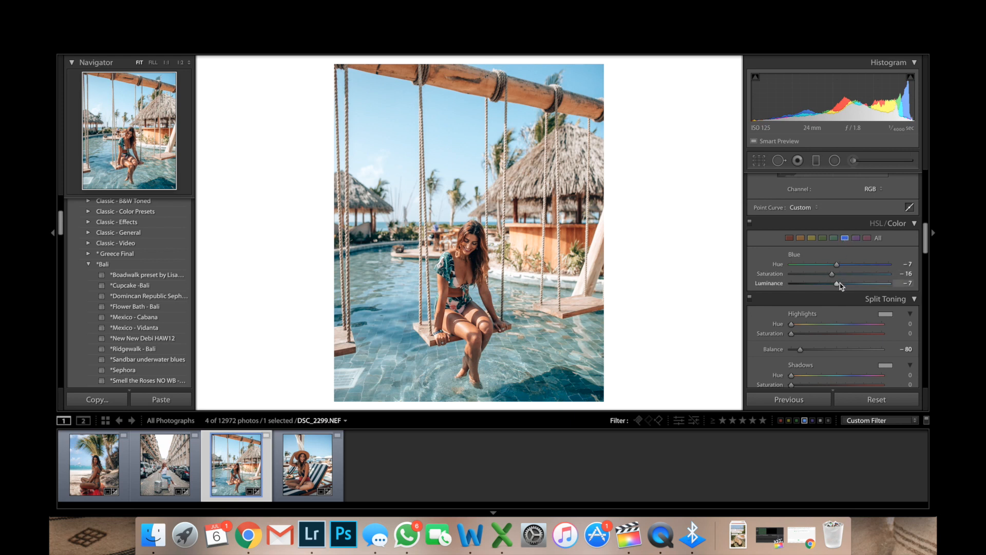
pyautogui.click(840, 283)
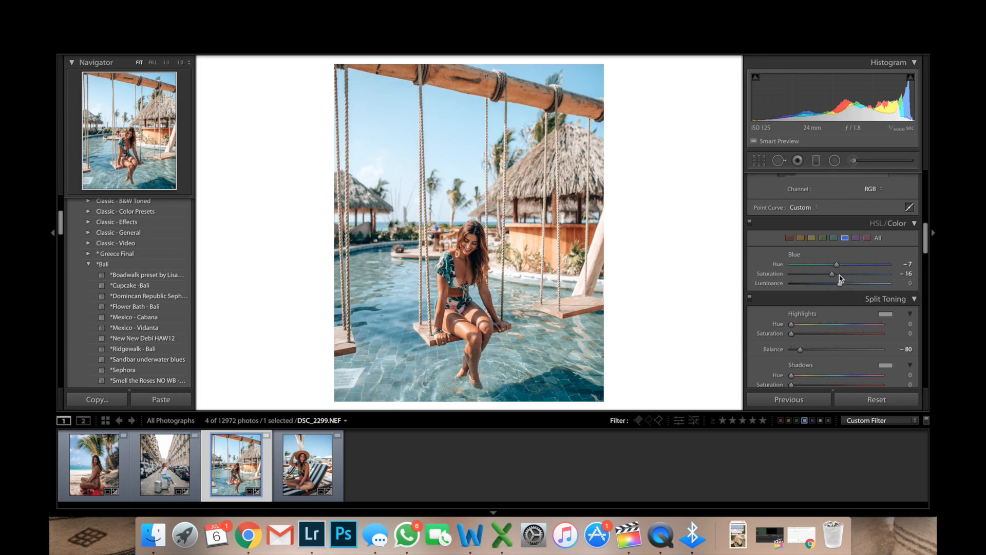
pyautogui.moveTo(837, 264); pyautogui.dragTo(843, 264)
# Set the pool-swing photo's orange luminance to −20 and compare the photo before and after
pyautogui.click(801, 238)
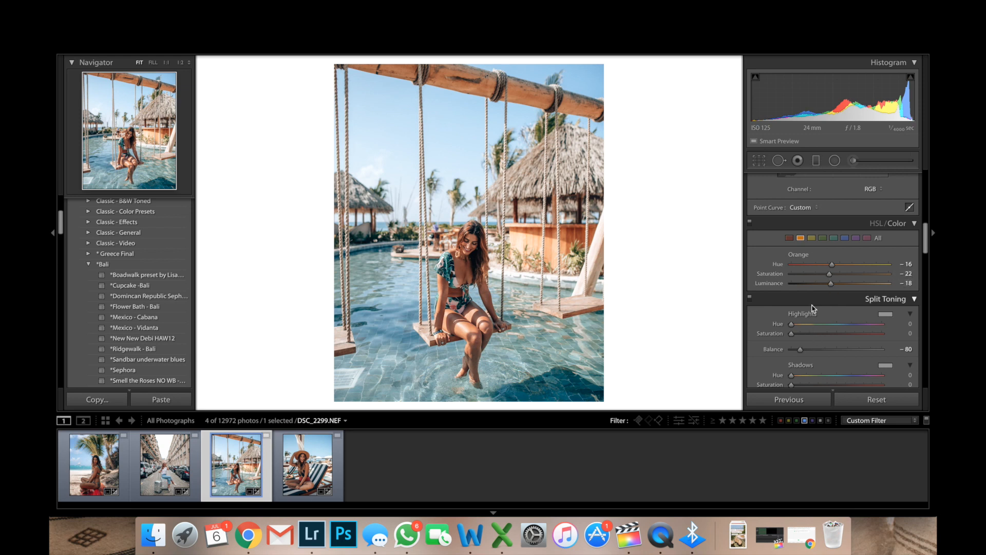
pyautogui.moveTo(832, 283); pyautogui.dragTo(831, 284)
pyautogui.press('y')
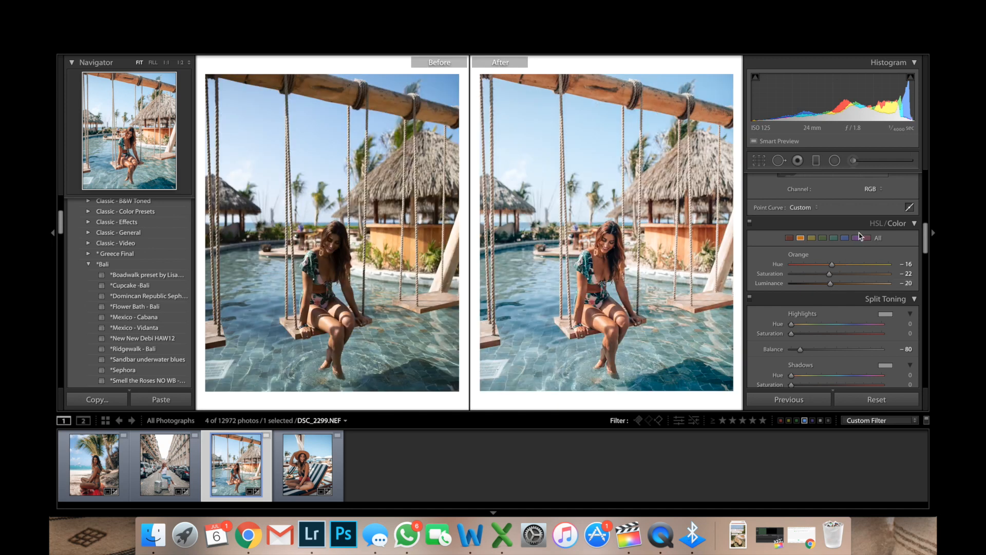
# Use the adjustment brush at Clarity 14 and Sharpness 73 on the woman in the pool-swing photo, closing the brush when done
pyautogui.click(853, 160)
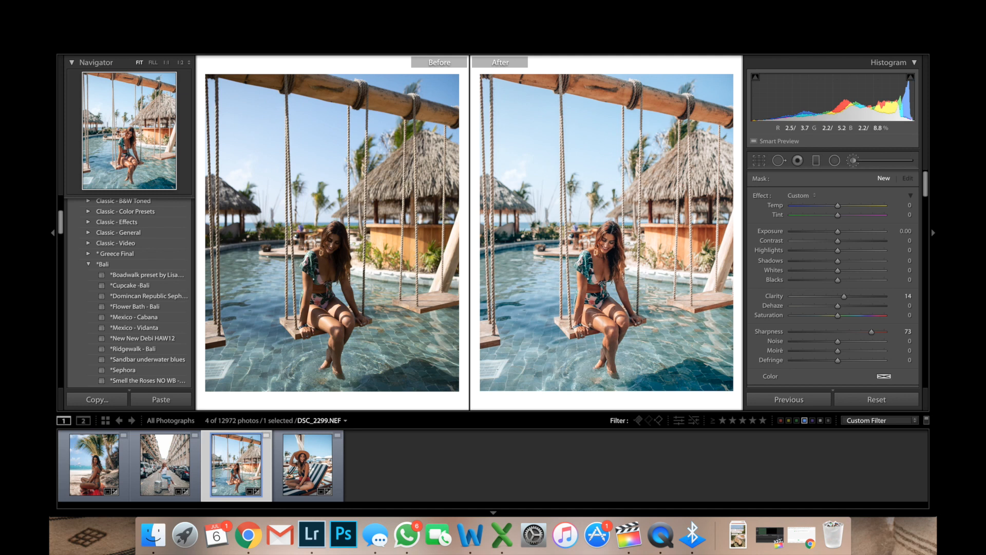
pyautogui.press('k')
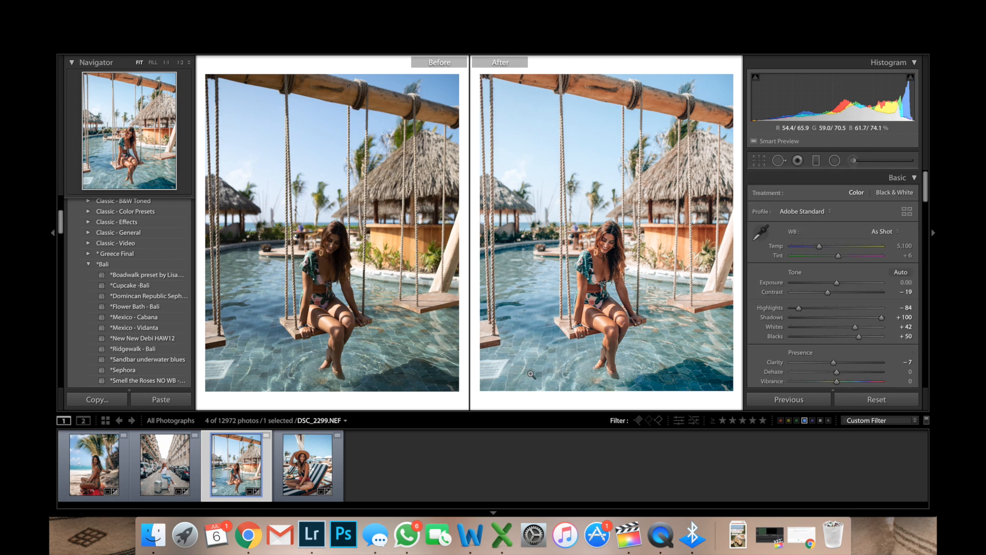
# Review the before and after views of the sun-lounger, pool-swing, street and beach photos, and check the beach photo's tone and orange settings
pyautogui.click(314, 455)
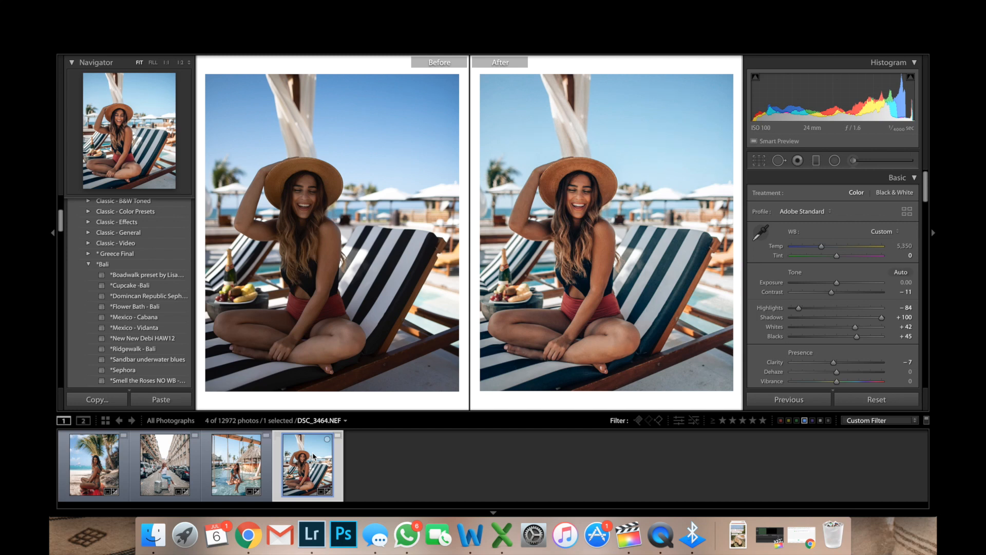
pyautogui.press('Left')
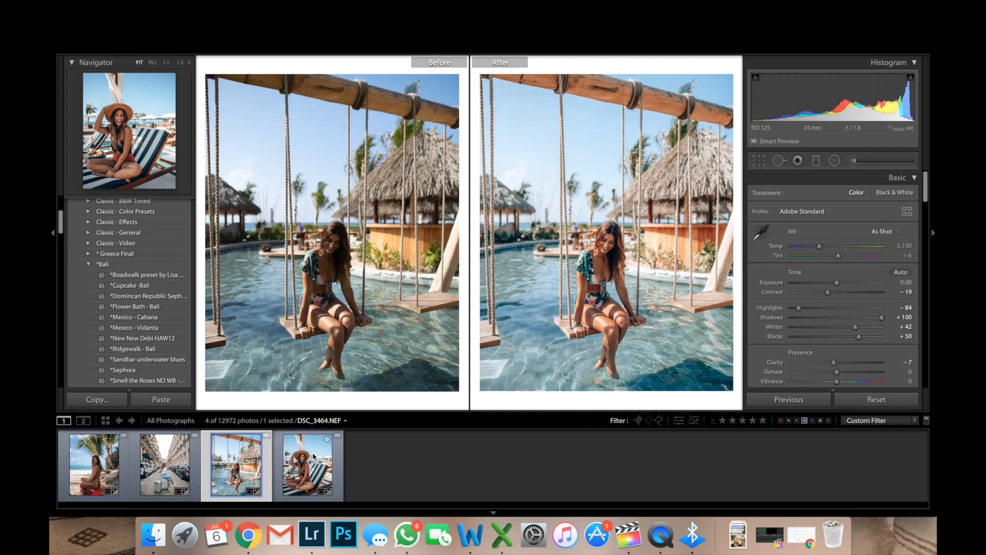
pyautogui.press('Left')
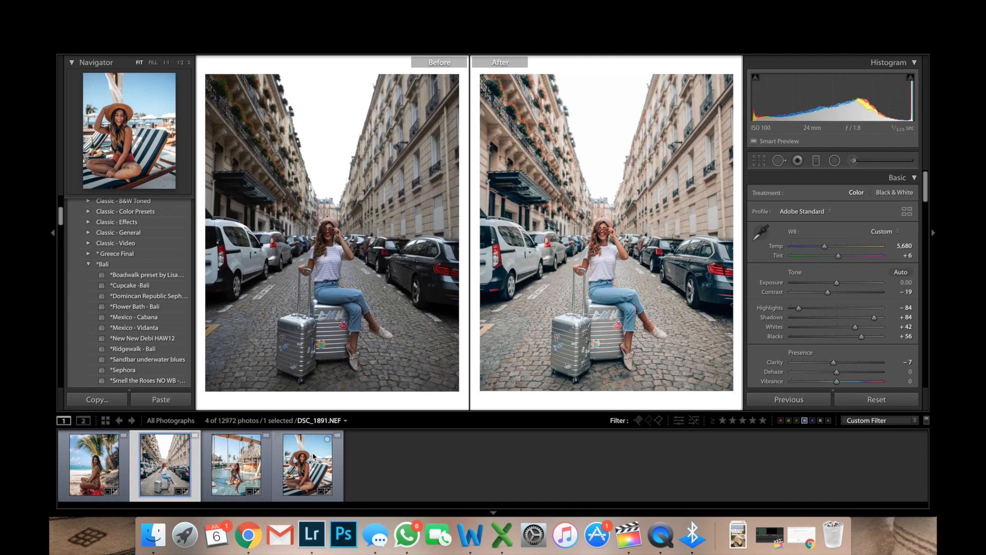
pyautogui.press('Left')
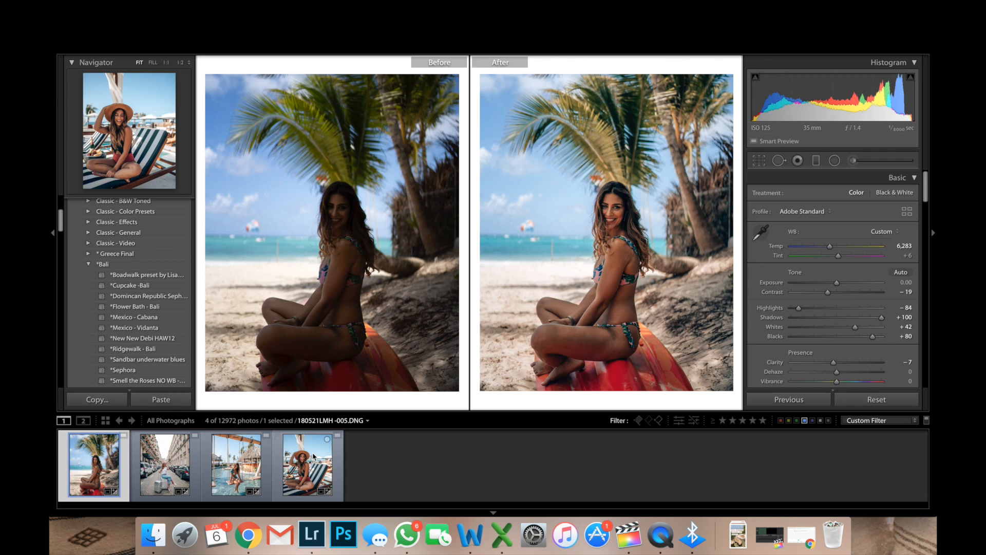
pyautogui.scroll(-5, 849, 347)
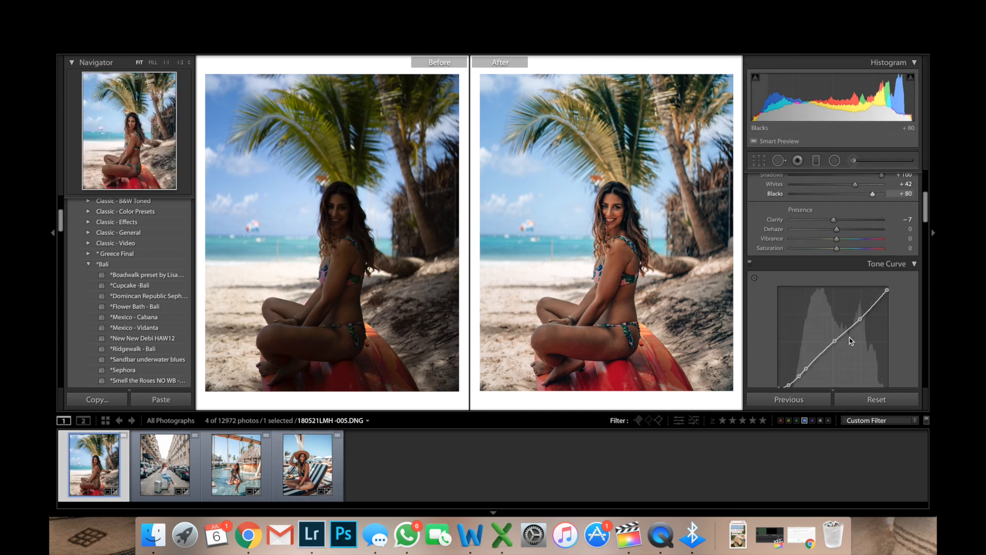
pyautogui.scroll(-10, 849, 347)
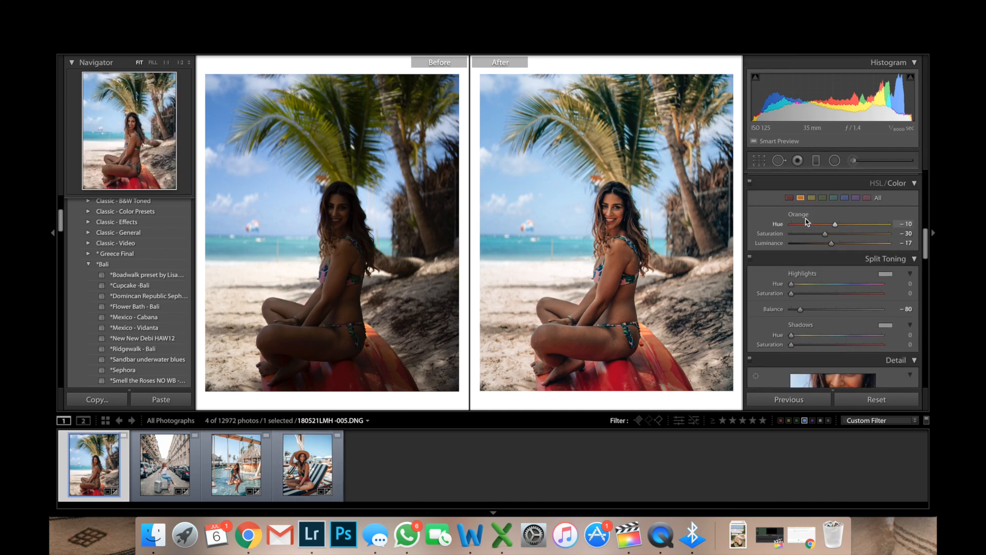